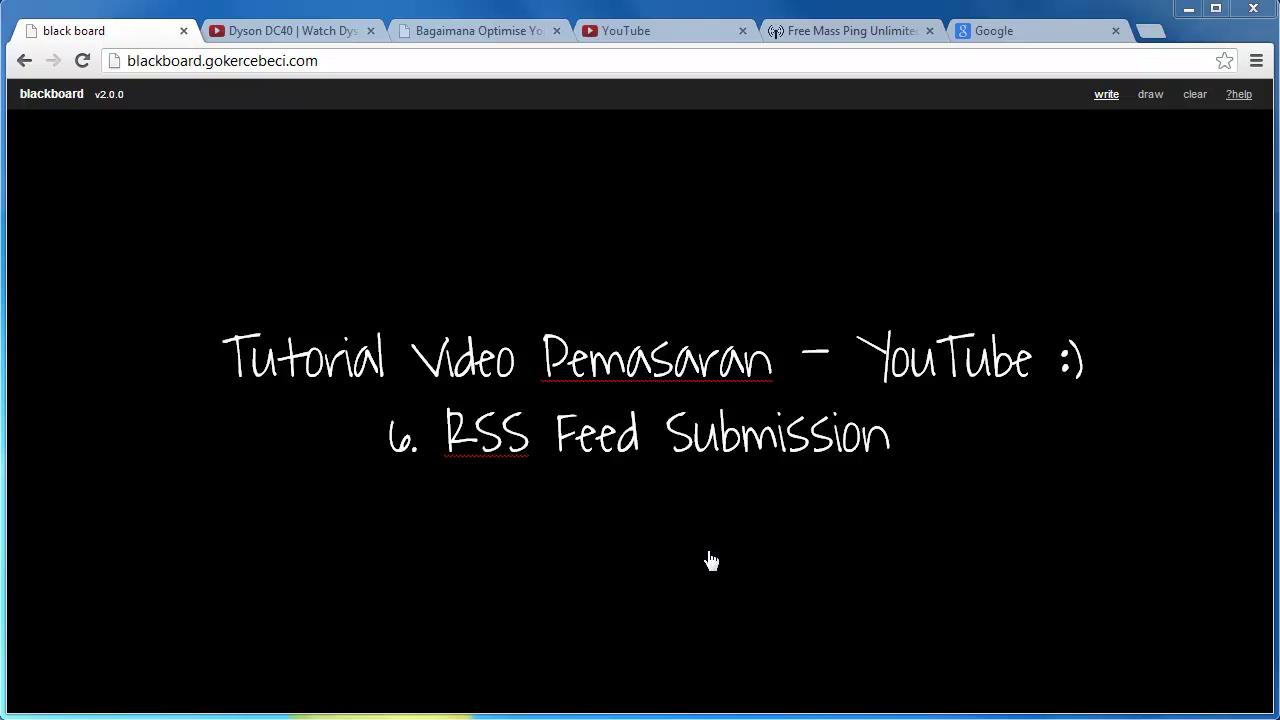
# Play the Dyson DC40 review video and pause it at 0:05.
pyautogui.click(307, 33)
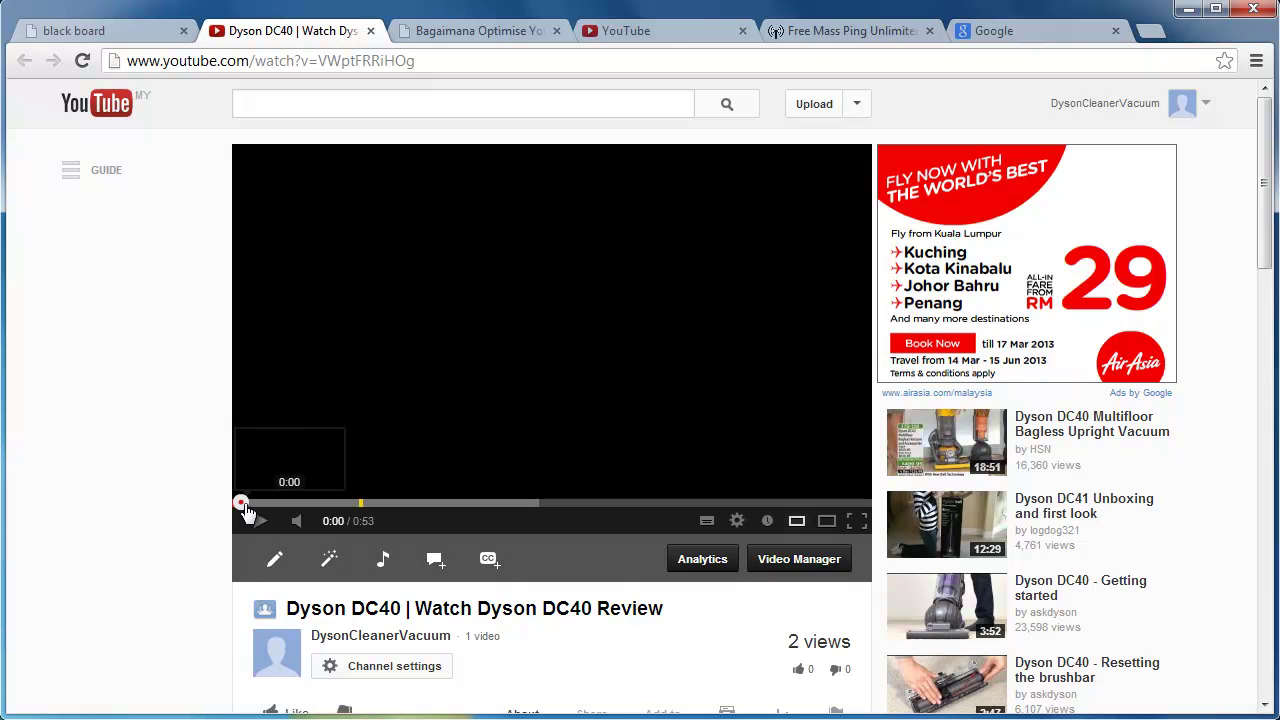
pyautogui.click(259, 521)
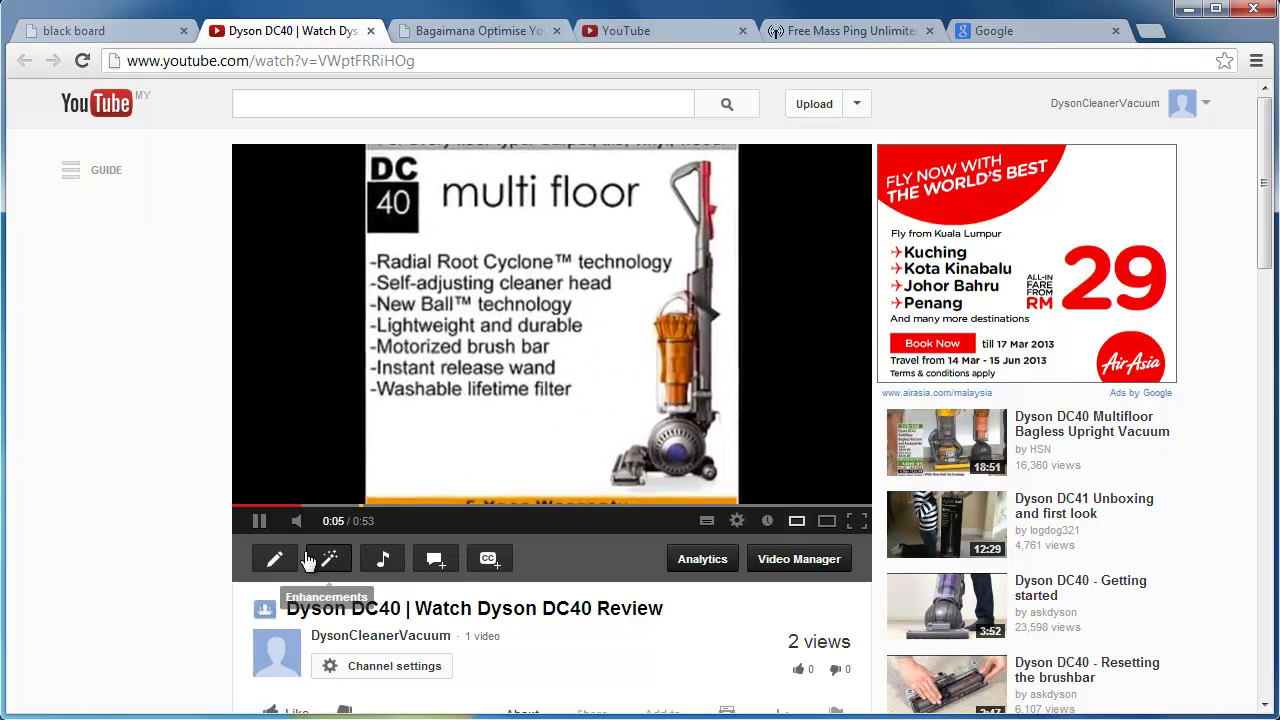
pyautogui.click(262, 522)
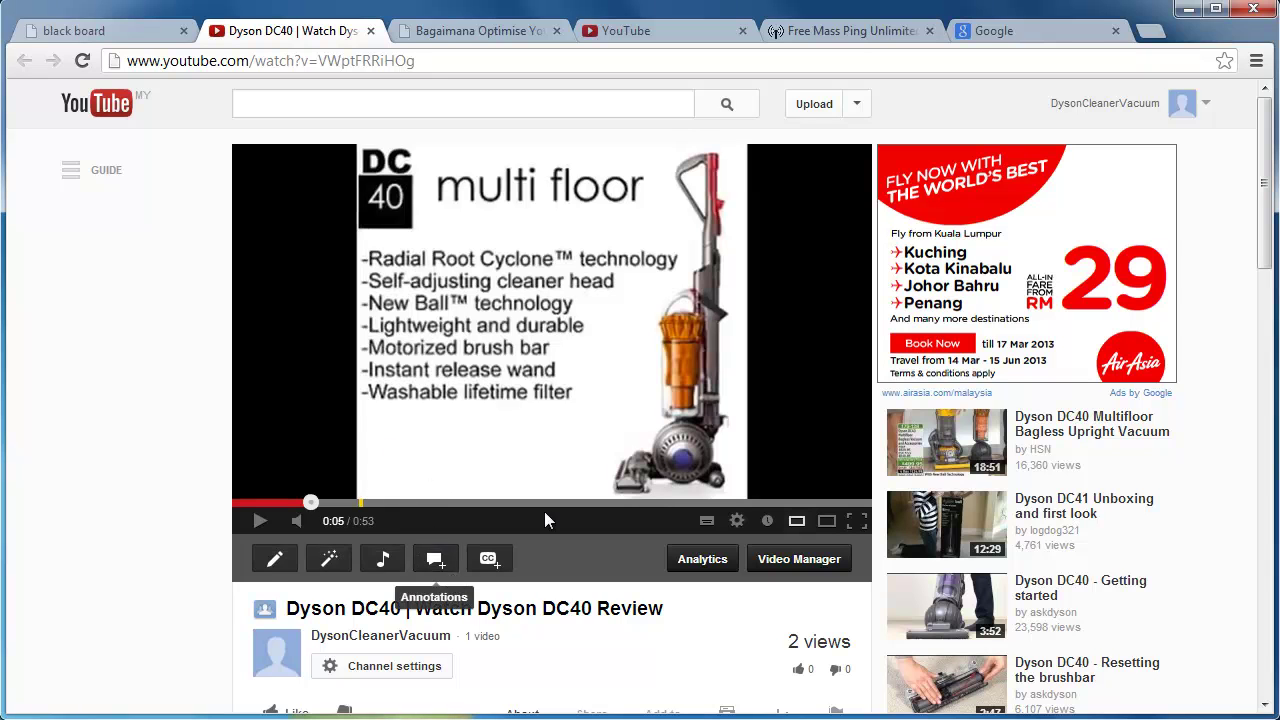
pyautogui.click(849, 33)
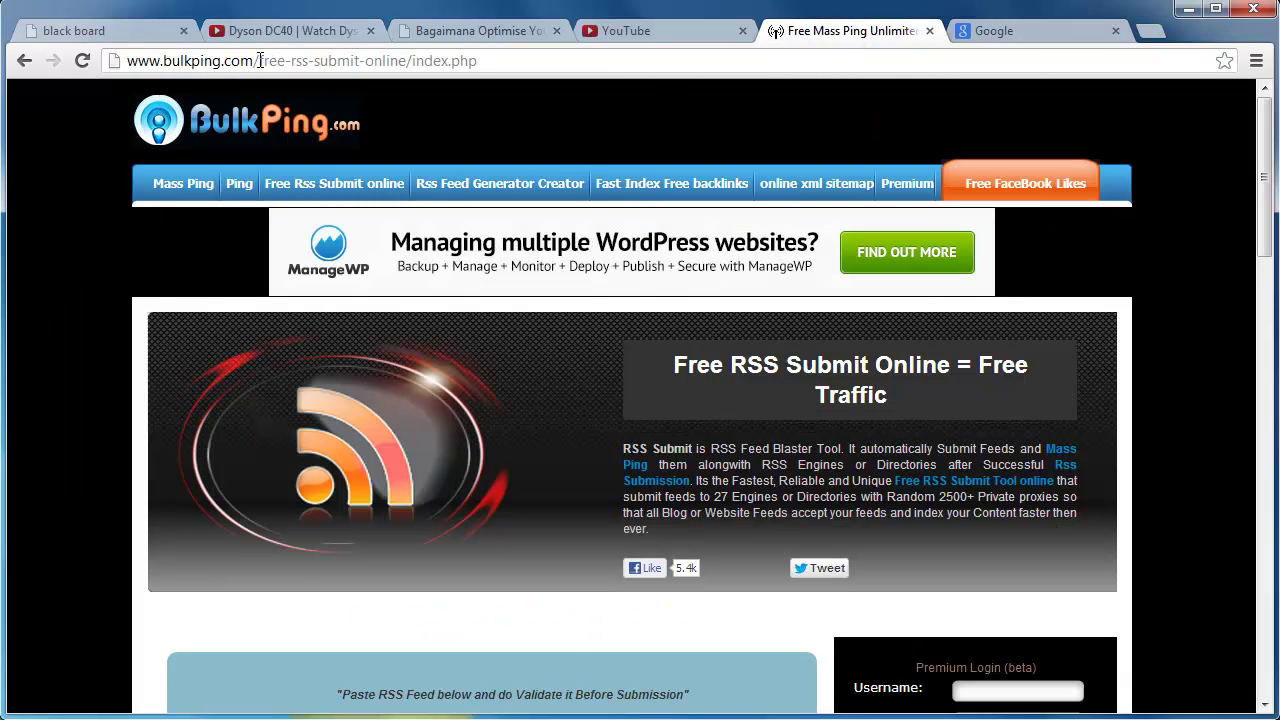
pyautogui.click(322, 35)
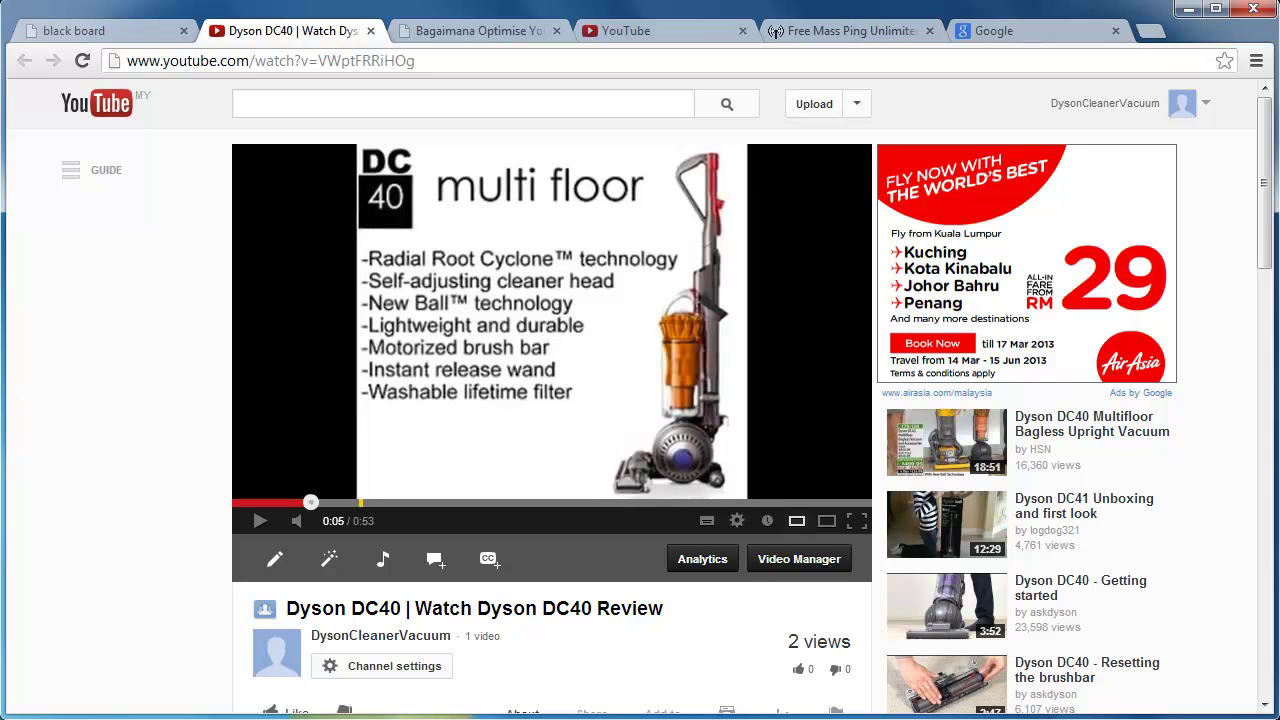
# Bring up the Notepad feed URL template and highlight its channel name and video title placeholders.
pyautogui.hotkey('alt', 'Tab')
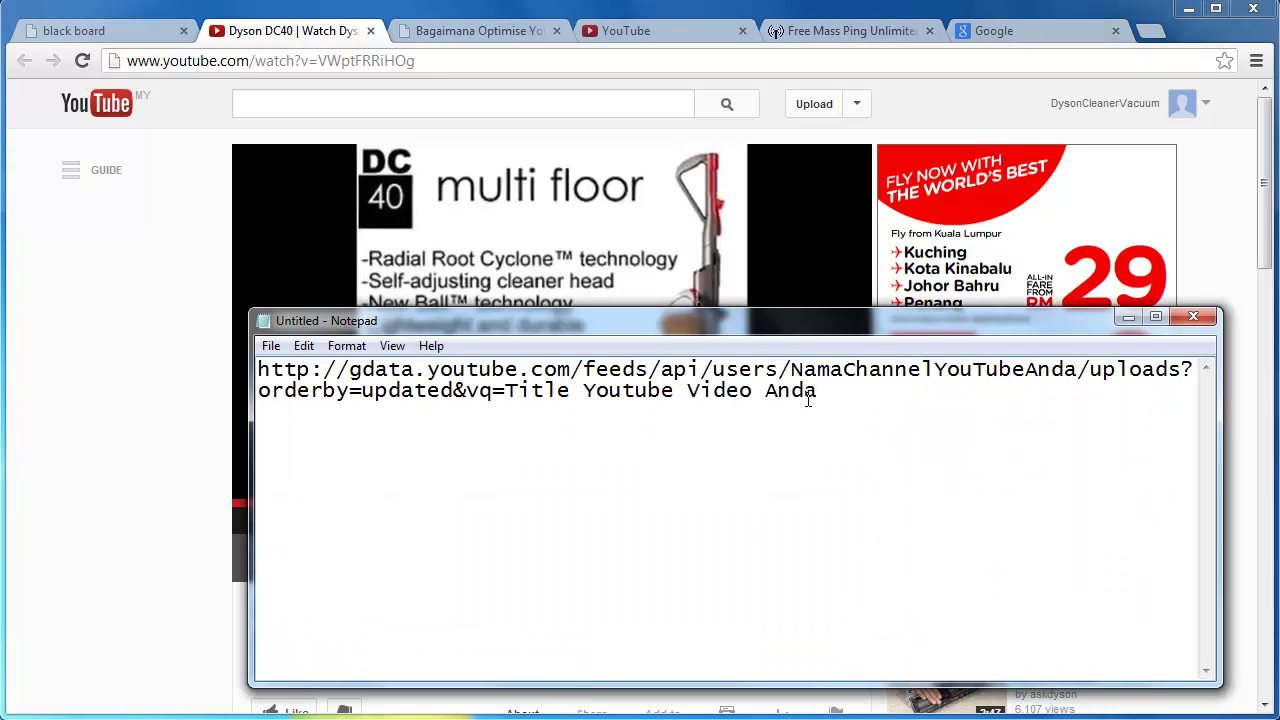
pyautogui.moveTo(830, 325); pyautogui.dragTo(803, 186)
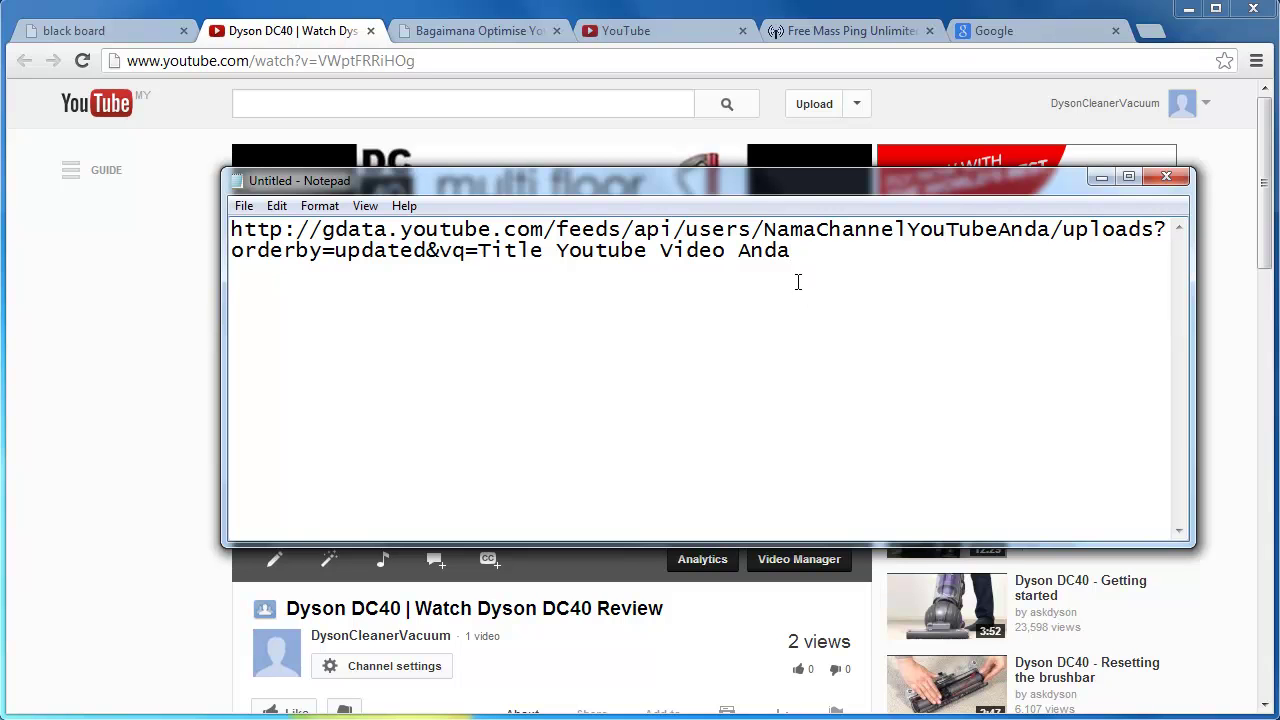
pyautogui.moveTo(1050, 231); pyautogui.dragTo(769, 231)
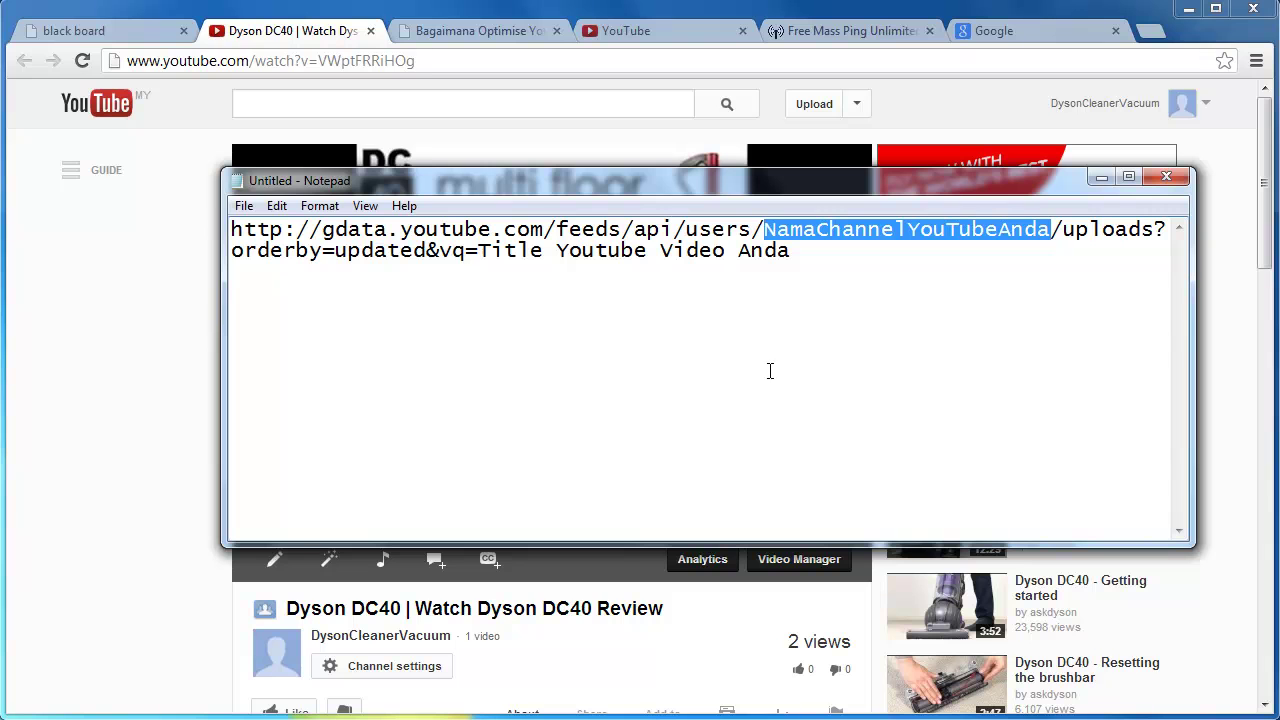
pyautogui.click(757, 345)
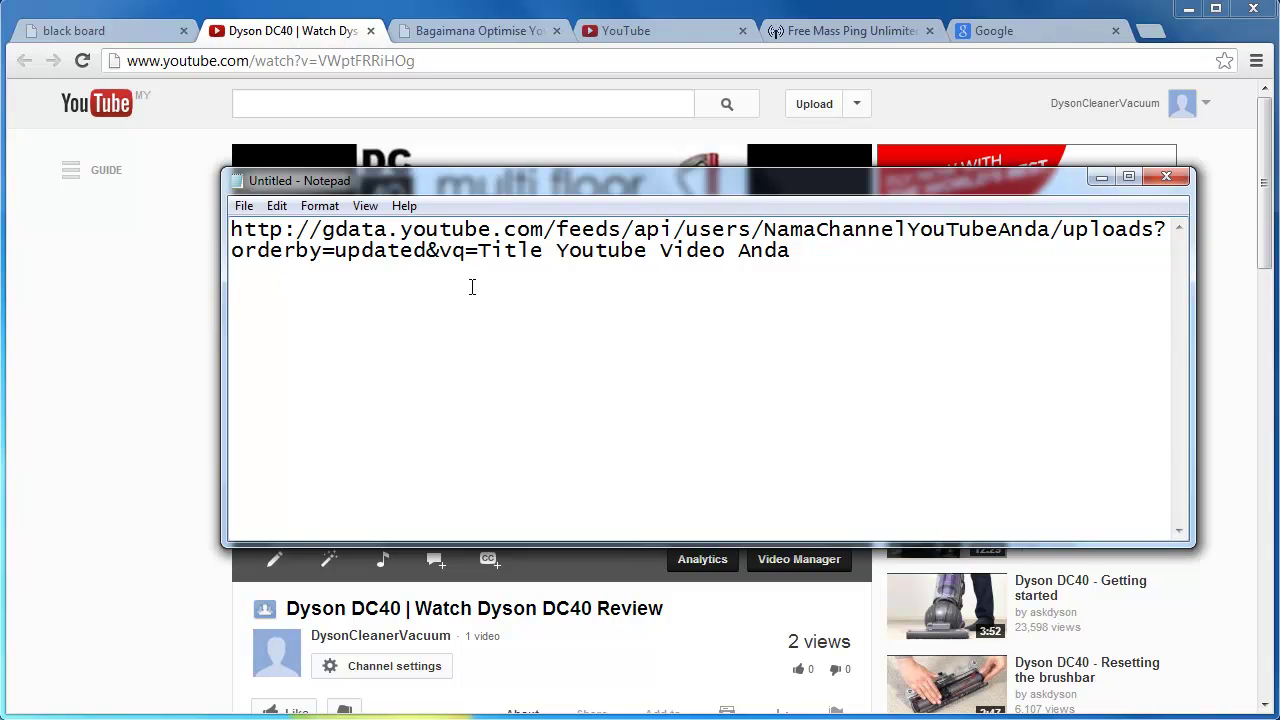
pyautogui.moveTo(479, 251); pyautogui.dragTo(791, 258)
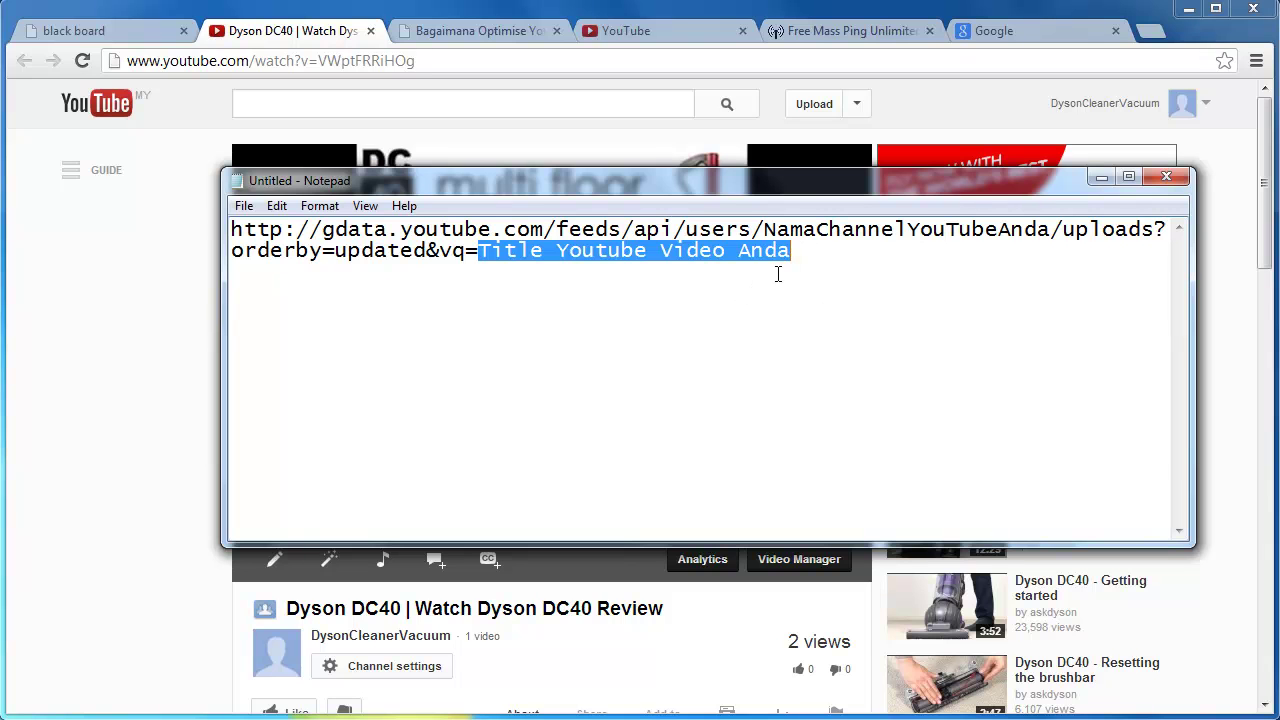
pyautogui.click(733, 337)
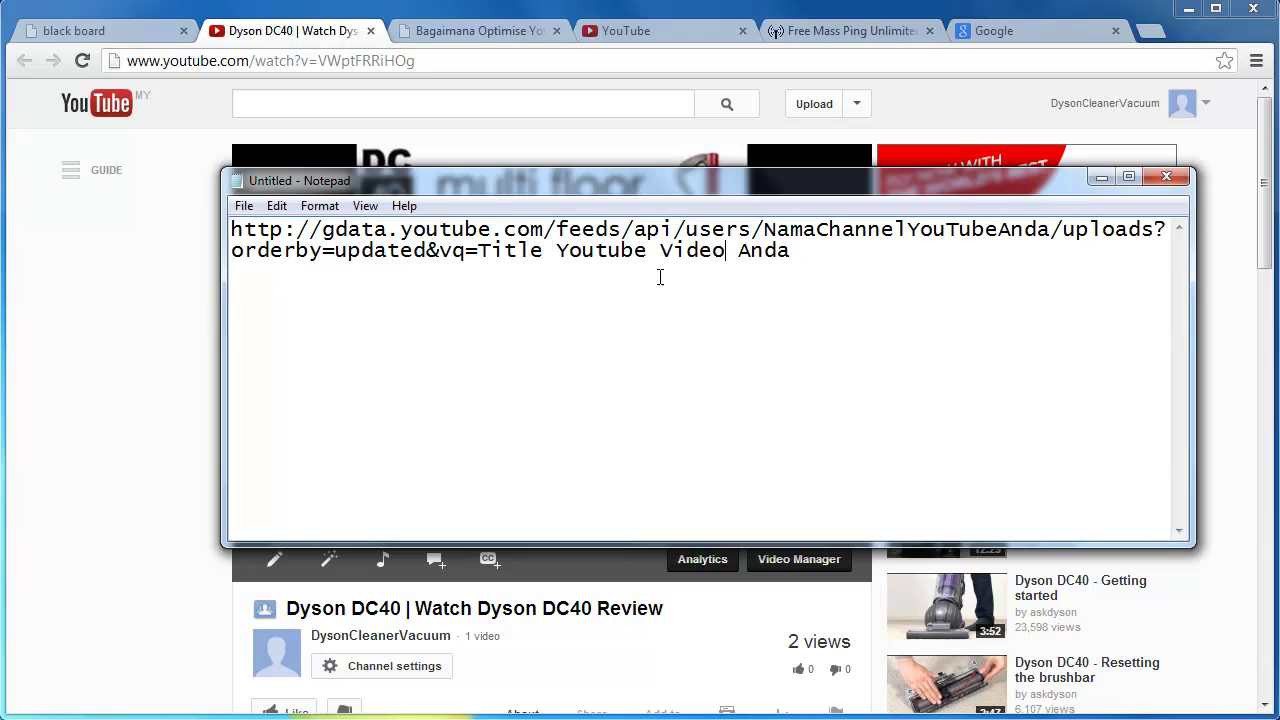
pyautogui.moveTo(766, 232); pyautogui.dragTo(1020, 233)
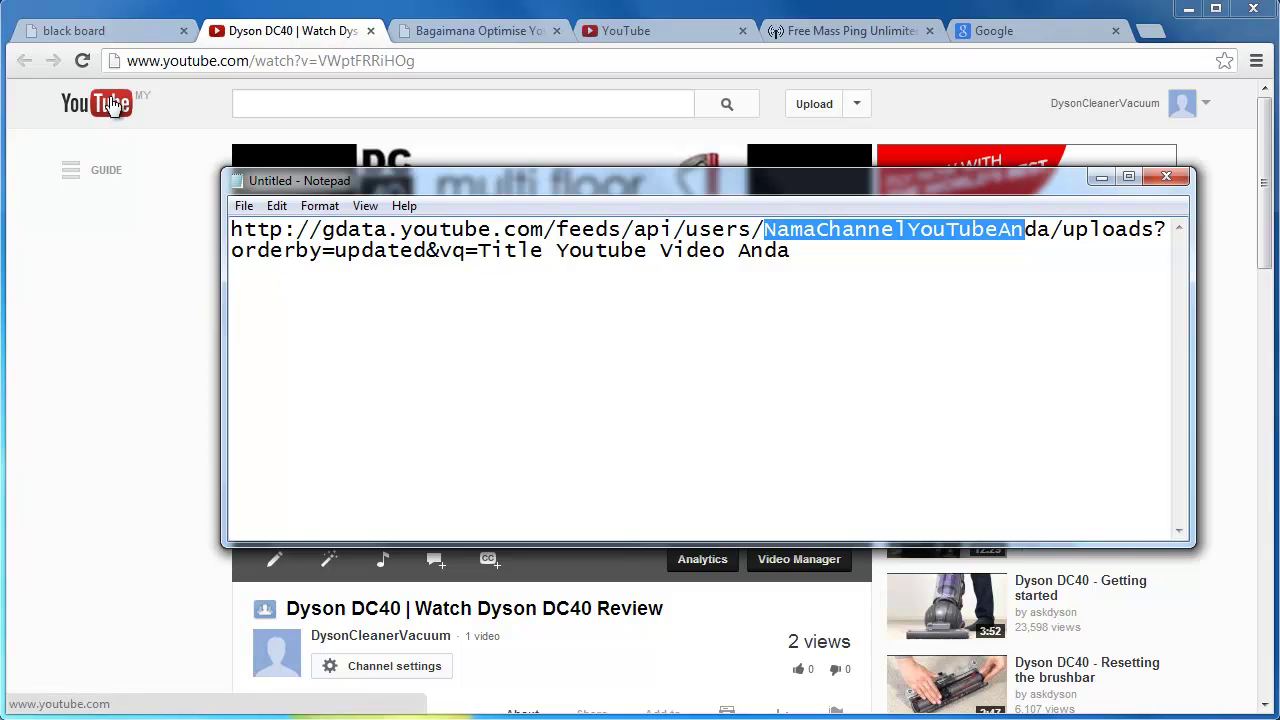
# Return to the Dyson DC40 video tab and go to your own YouTube channel page.
pyautogui.click(330, 38)
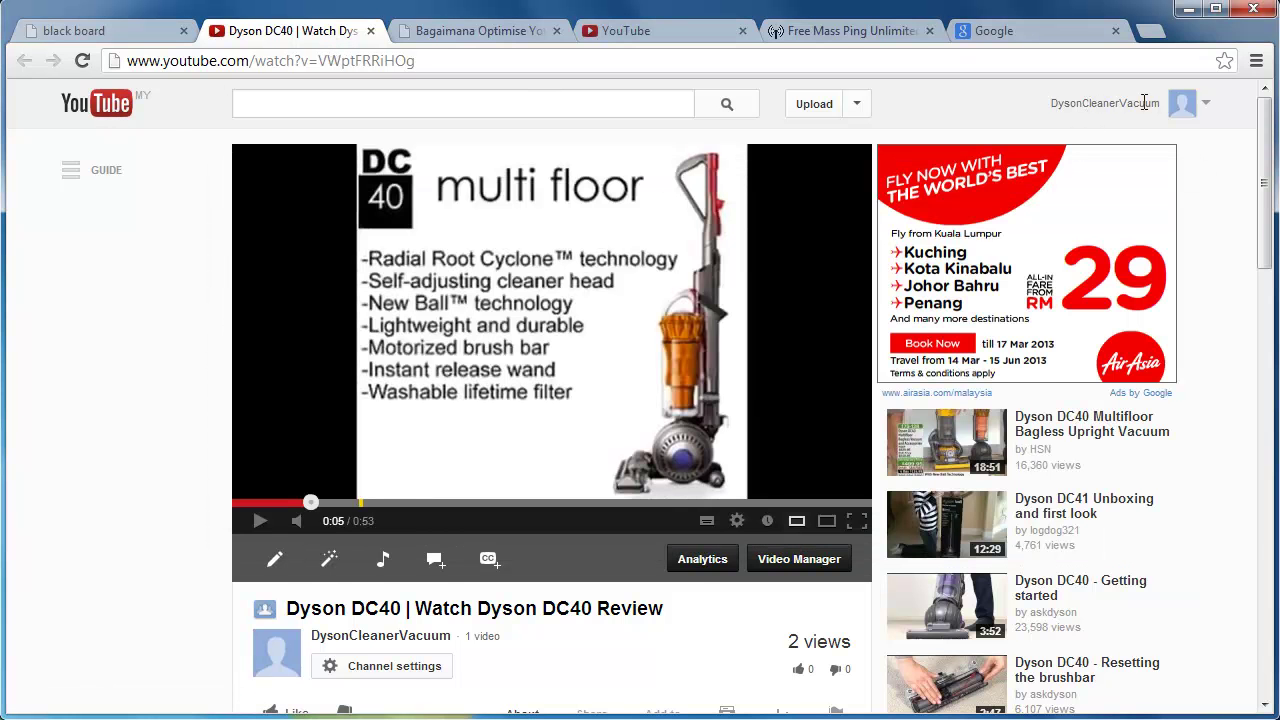
pyautogui.click(1151, 103)
pyautogui.click(1115, 148)
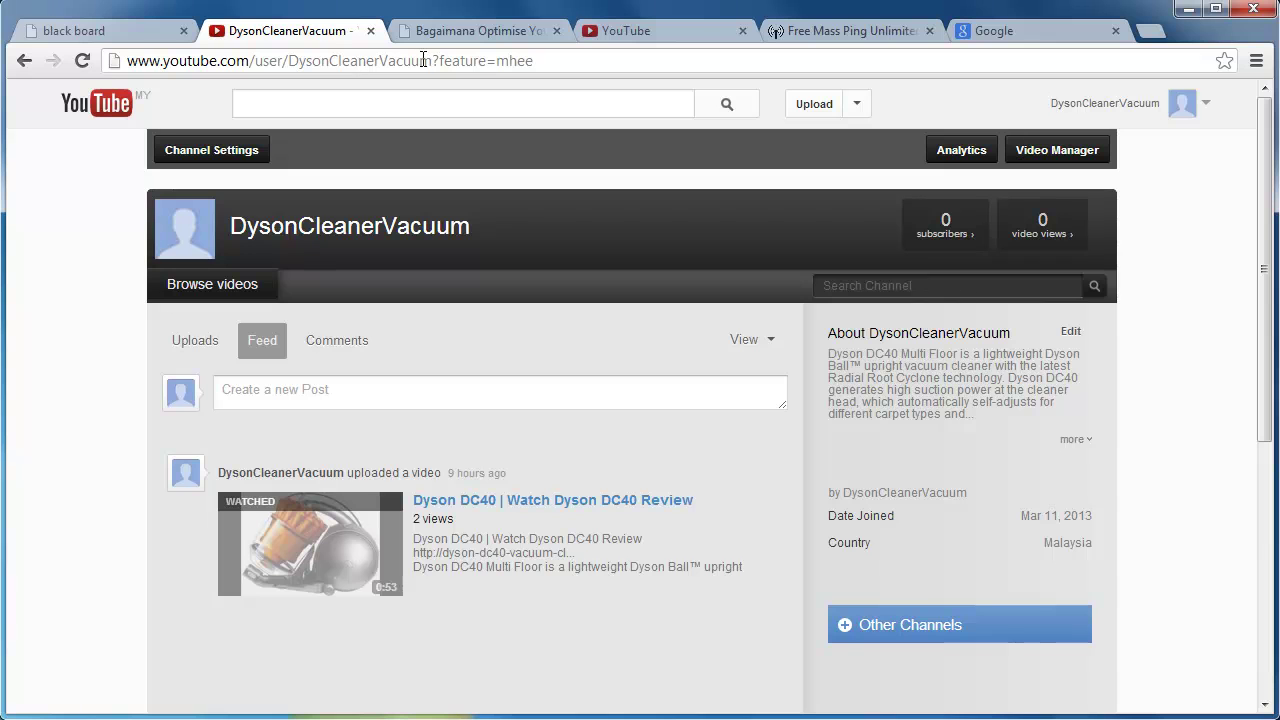
# Copy the channel username from the channel page's address bar.
pyautogui.moveTo(432, 61); pyautogui.dragTo(288, 62)
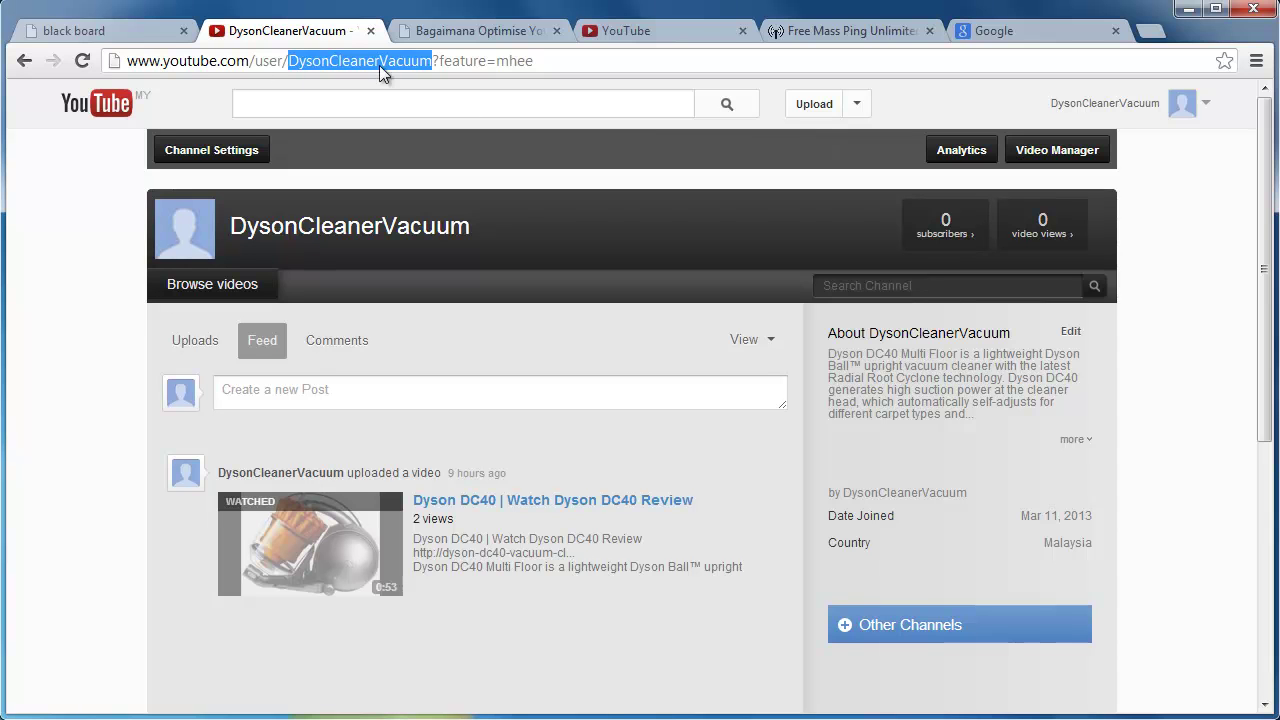
pyautogui.click(316, 61)
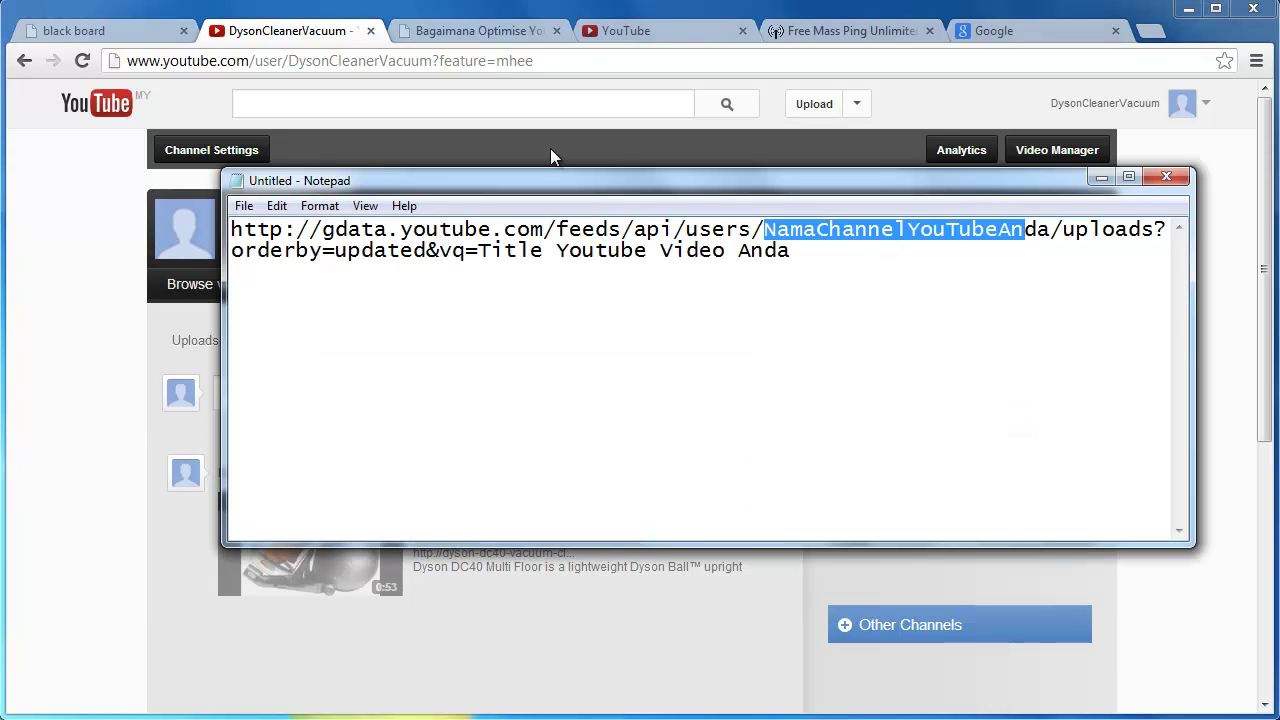
pyautogui.moveTo(288, 61); pyautogui.dragTo(430, 70)
pyautogui.rightClick(418, 61)
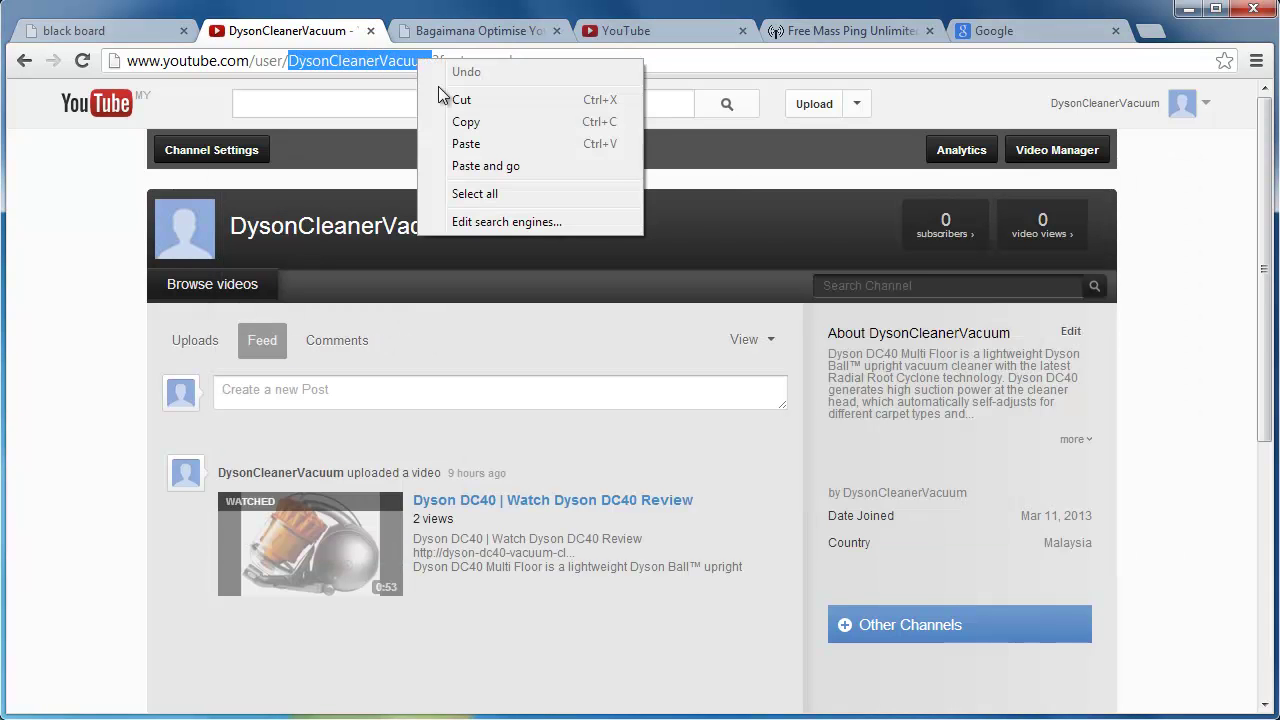
pyautogui.click(480, 130)
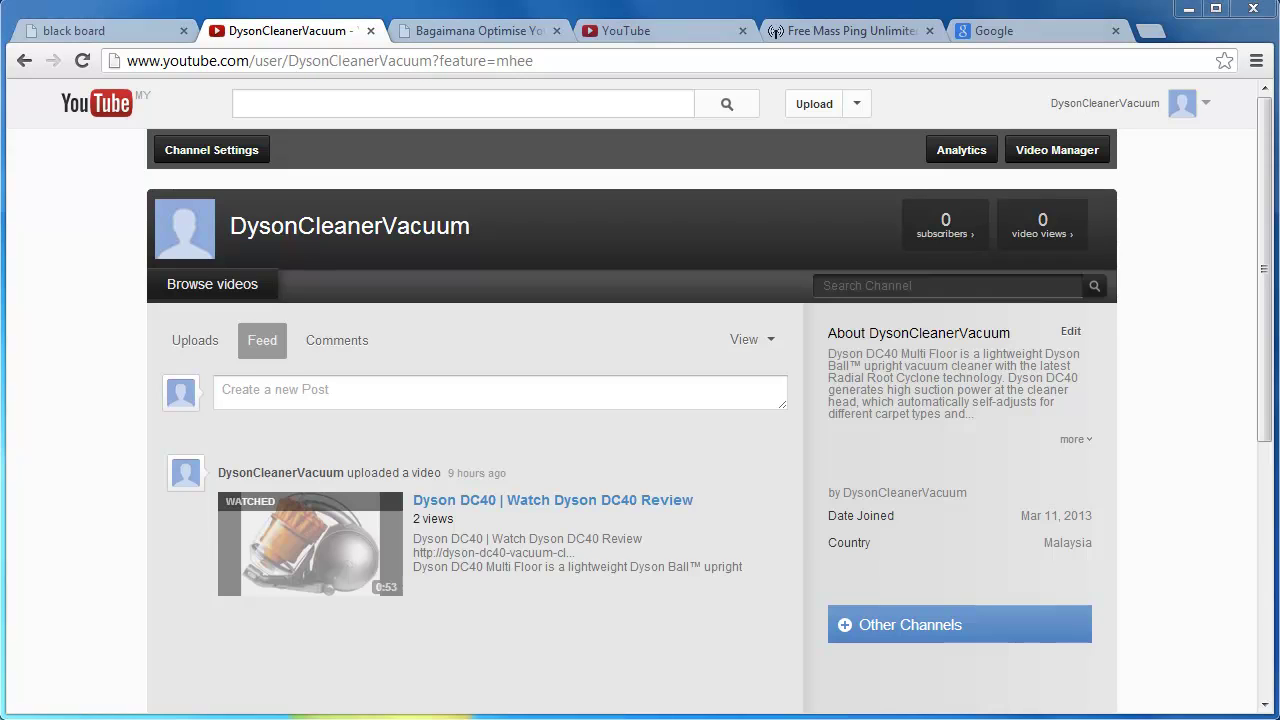
# Duplicate the gdata feed URL onto a new line in Notepad.
pyautogui.hotkey('alt', 'Tab')
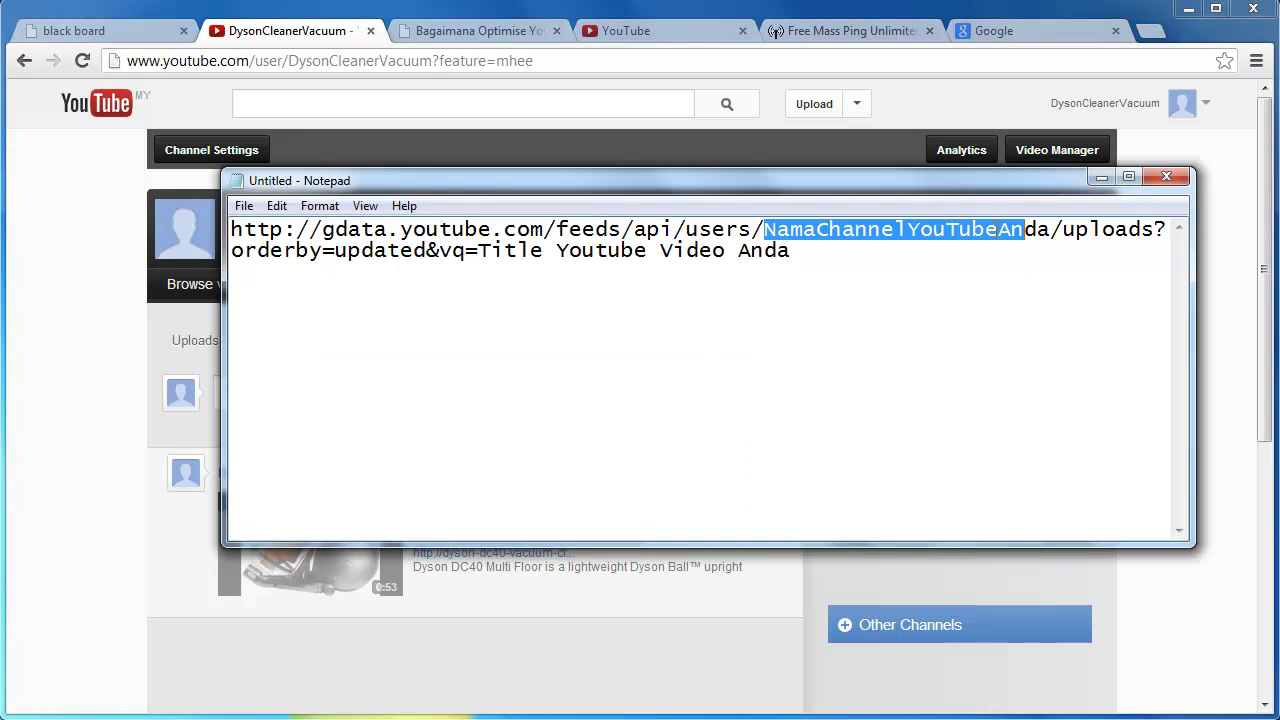
pyautogui.click(827, 261)
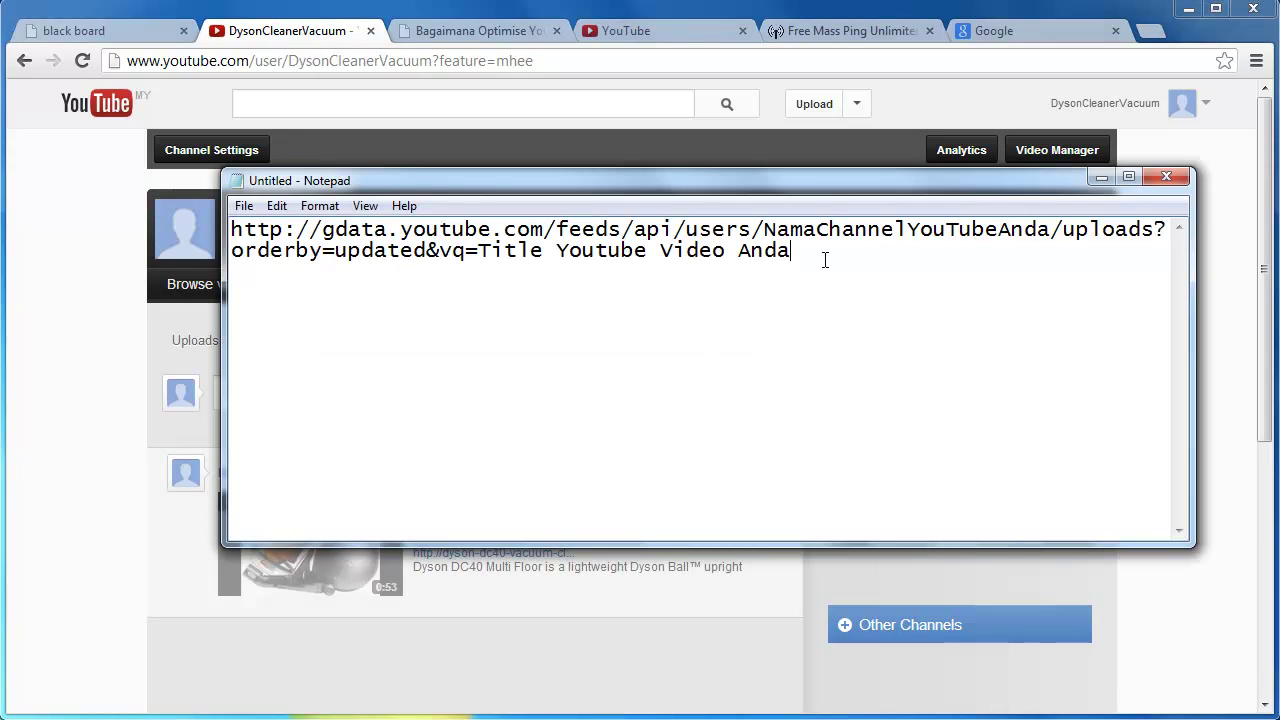
pyautogui.press('Return')
pyautogui.press('Return')
pyautogui.moveTo(800, 252); pyautogui.dragTo(232, 229)
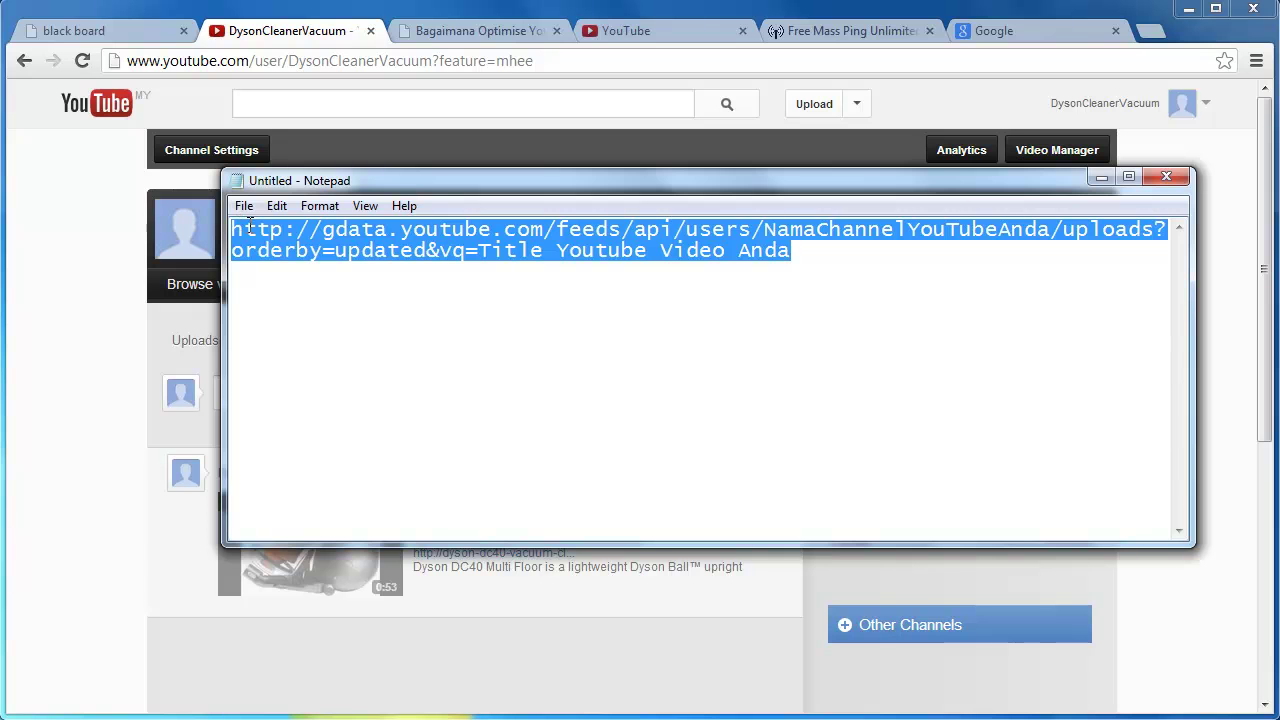
pyautogui.hotkey('ctrl', 'c')
pyautogui.click(322, 308)
pyautogui.hotkey('ctrl', 'v')
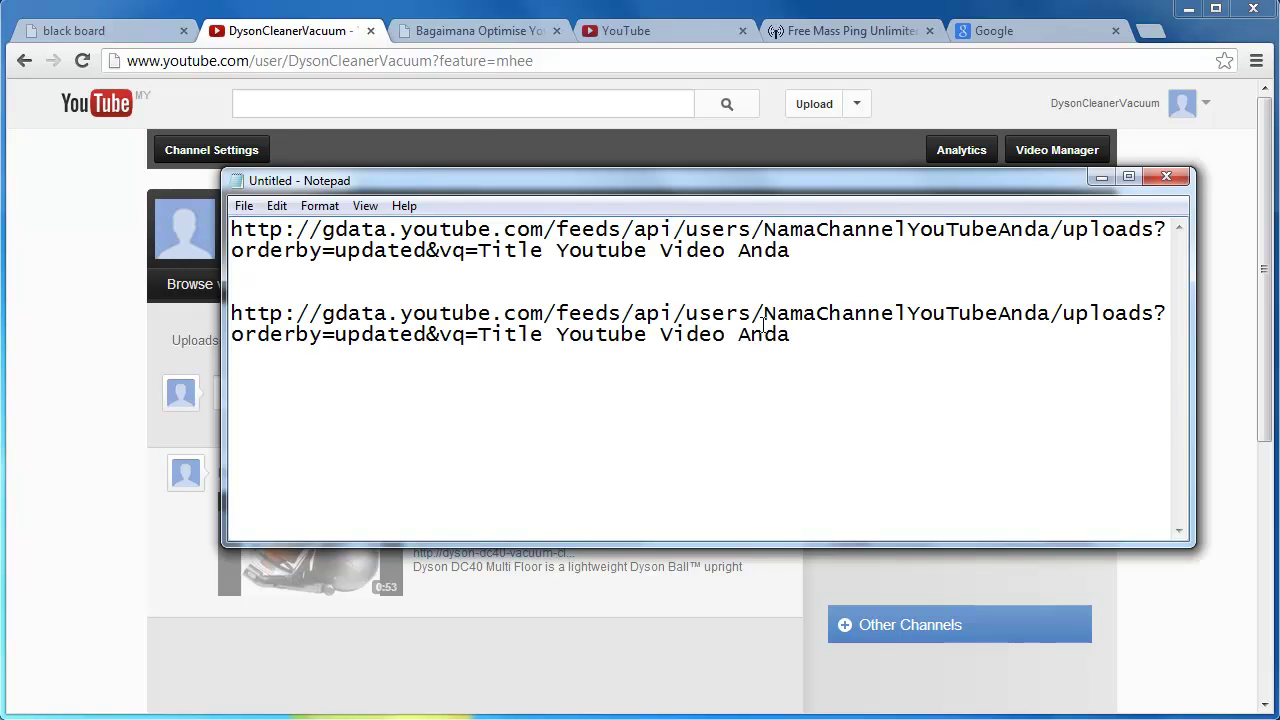
# Replace NamaChannelYouTubeAnda in the second URL with the channel username DysonCleanerVacuum.
pyautogui.moveTo(288, 60); pyautogui.dragTo(434, 60)
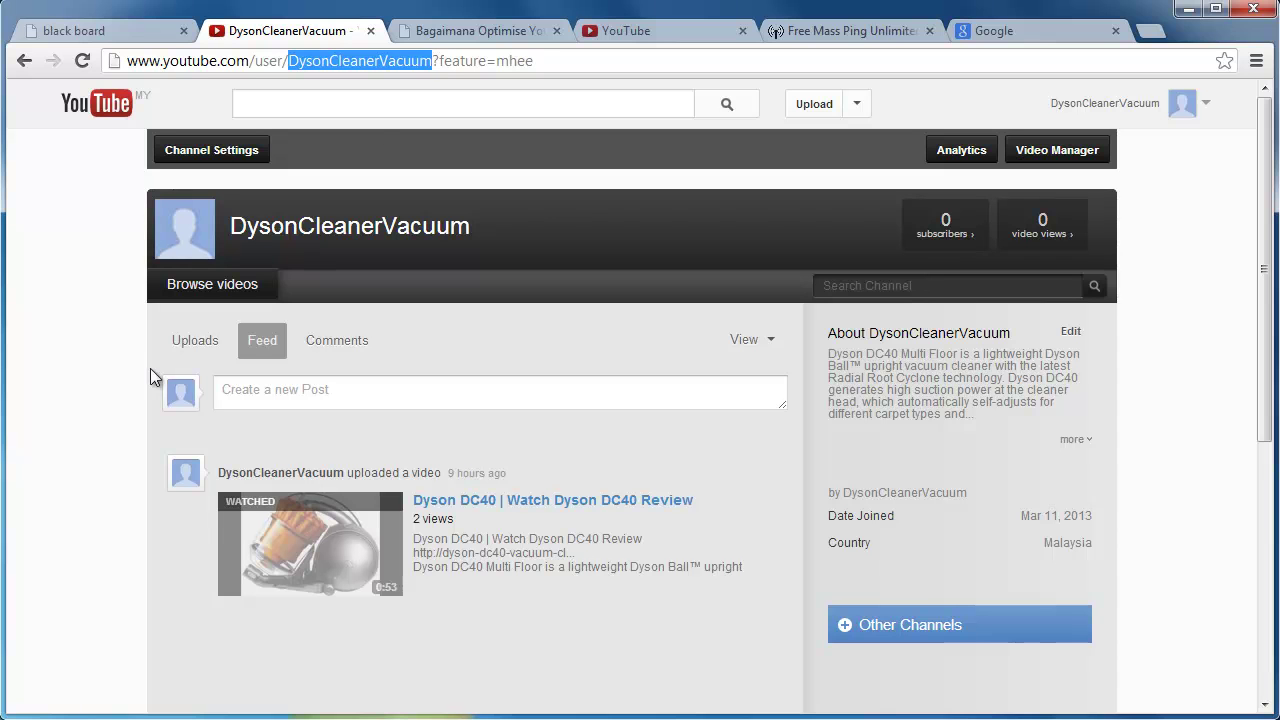
pyautogui.hotkey('alt', 'Tab')
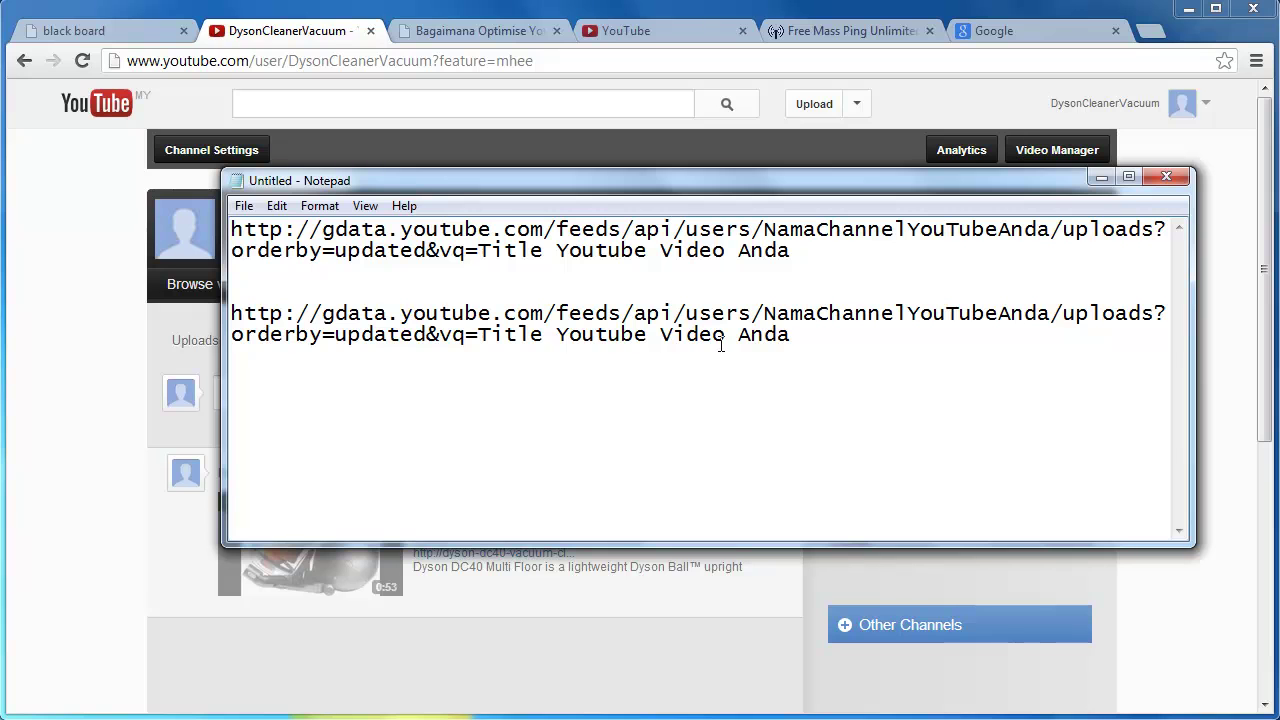
pyautogui.moveTo(764, 317); pyautogui.dragTo(1048, 317)
pyautogui.hotkey('ctrl', 'v')
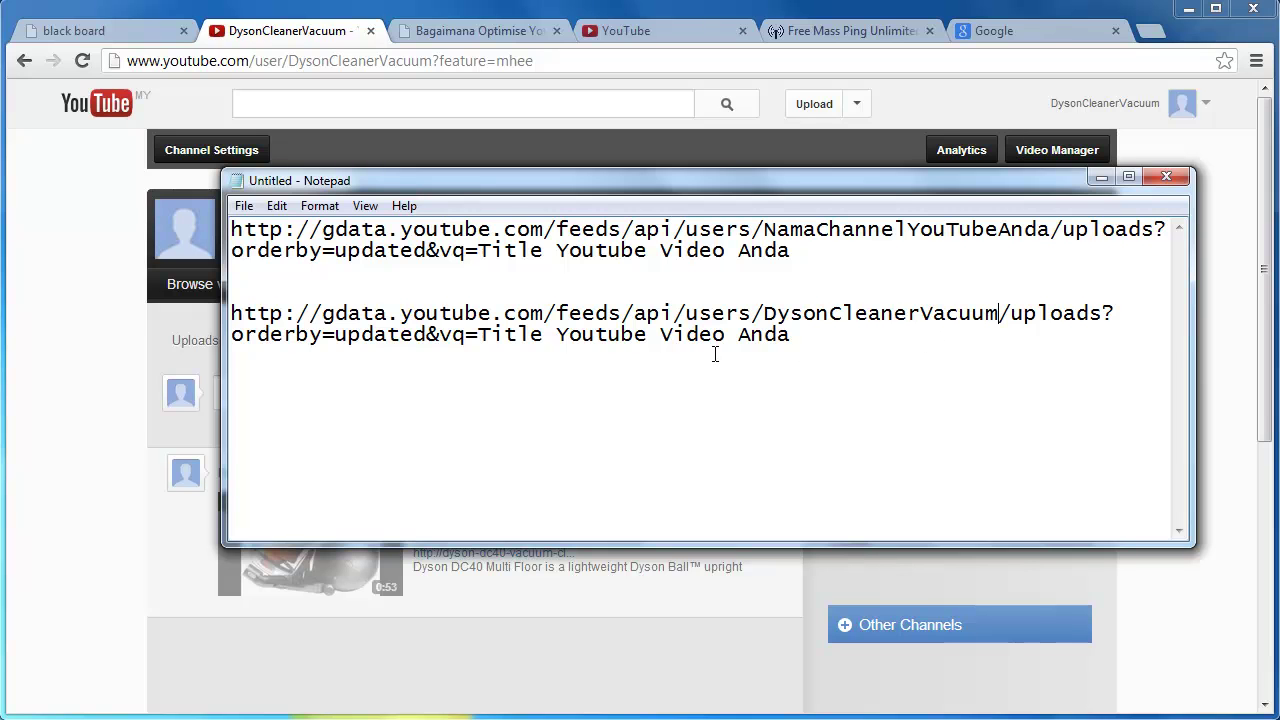
pyautogui.moveTo(481, 250); pyautogui.dragTo(792, 262)
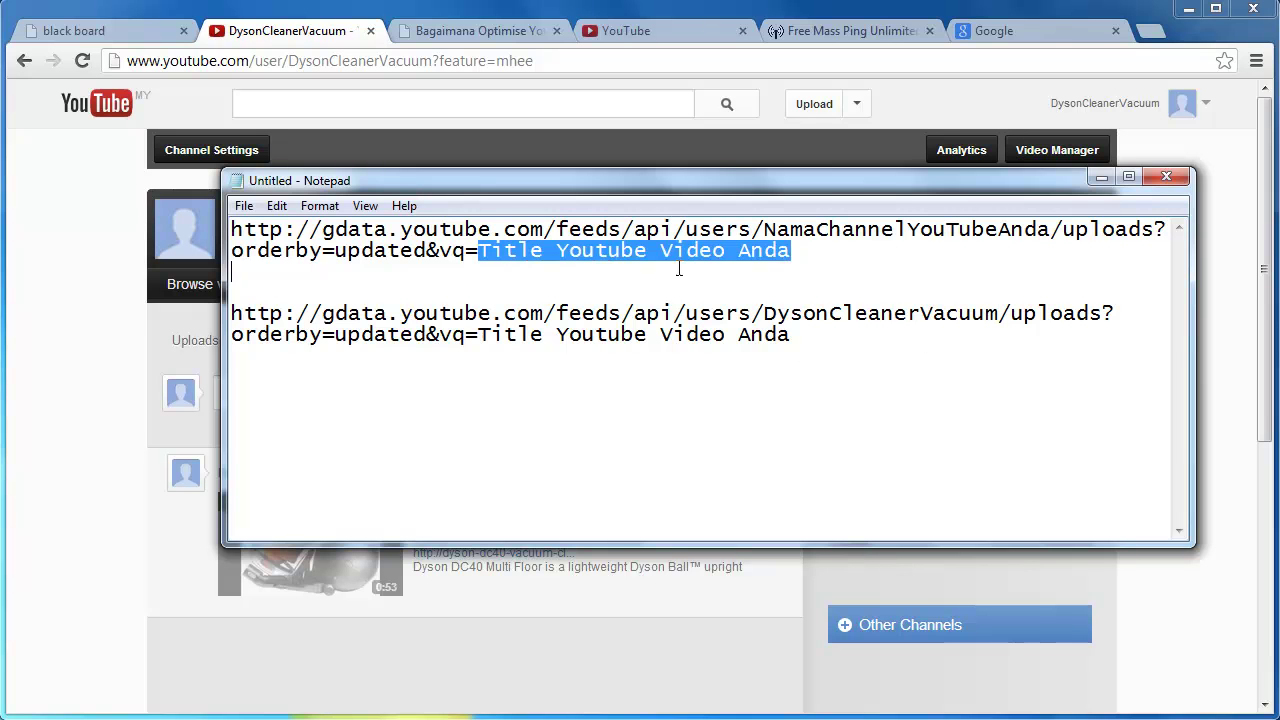
pyautogui.click(791, 256)
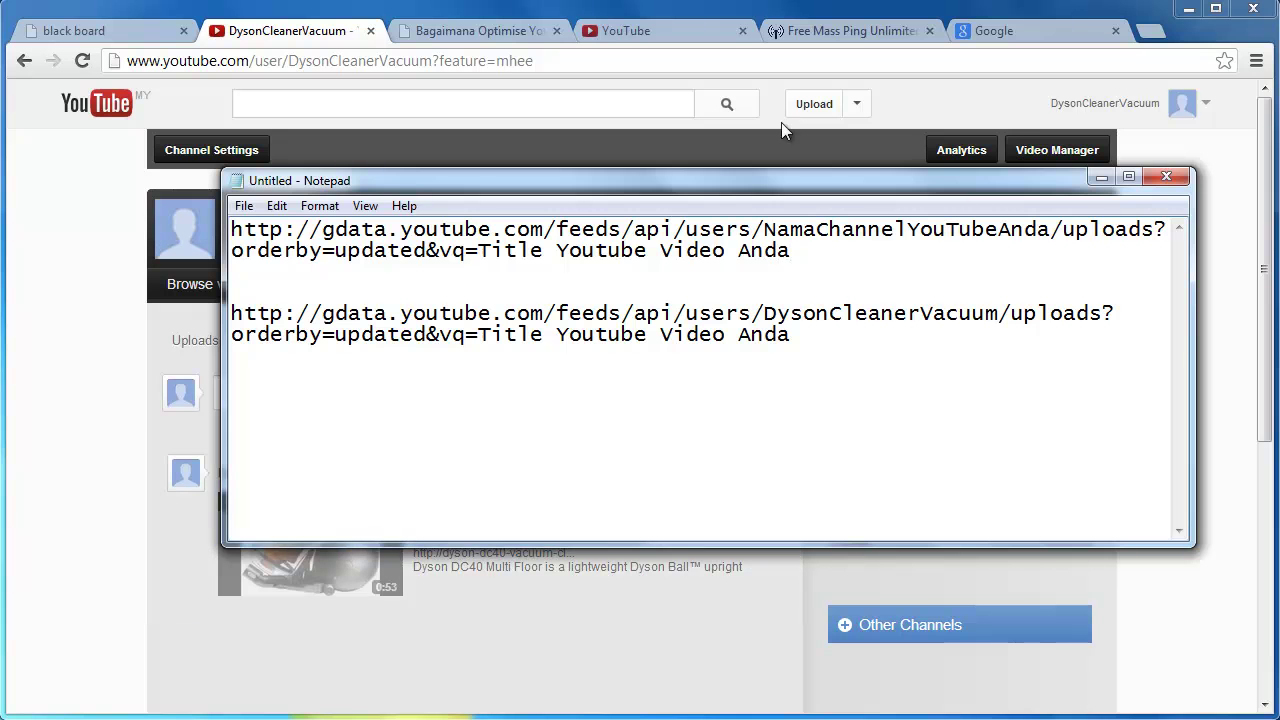
pyautogui.doubleClick(316, 48)
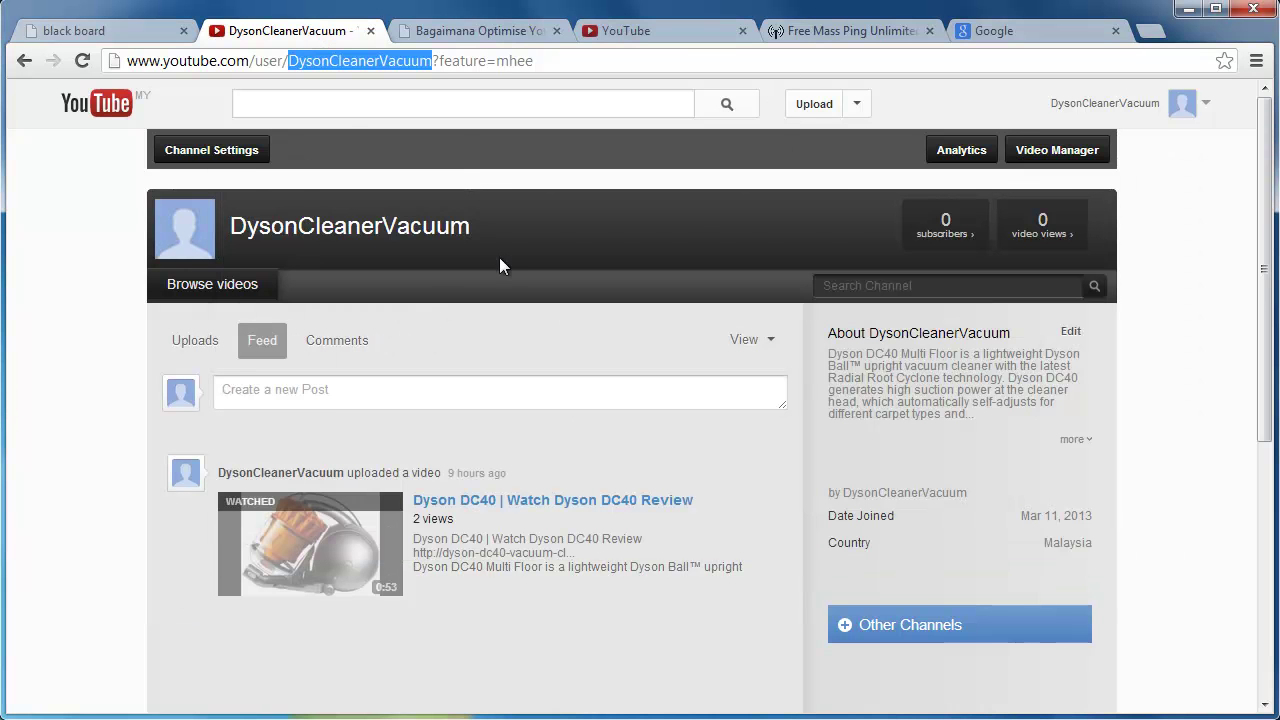
pyautogui.click(646, 31)
# Copy the title 'Dyson DC40 | Watch Dyson DC40 Review' and select the second URL's title placeholder.
pyautogui.click(295, 31)
pyautogui.click(528, 502)
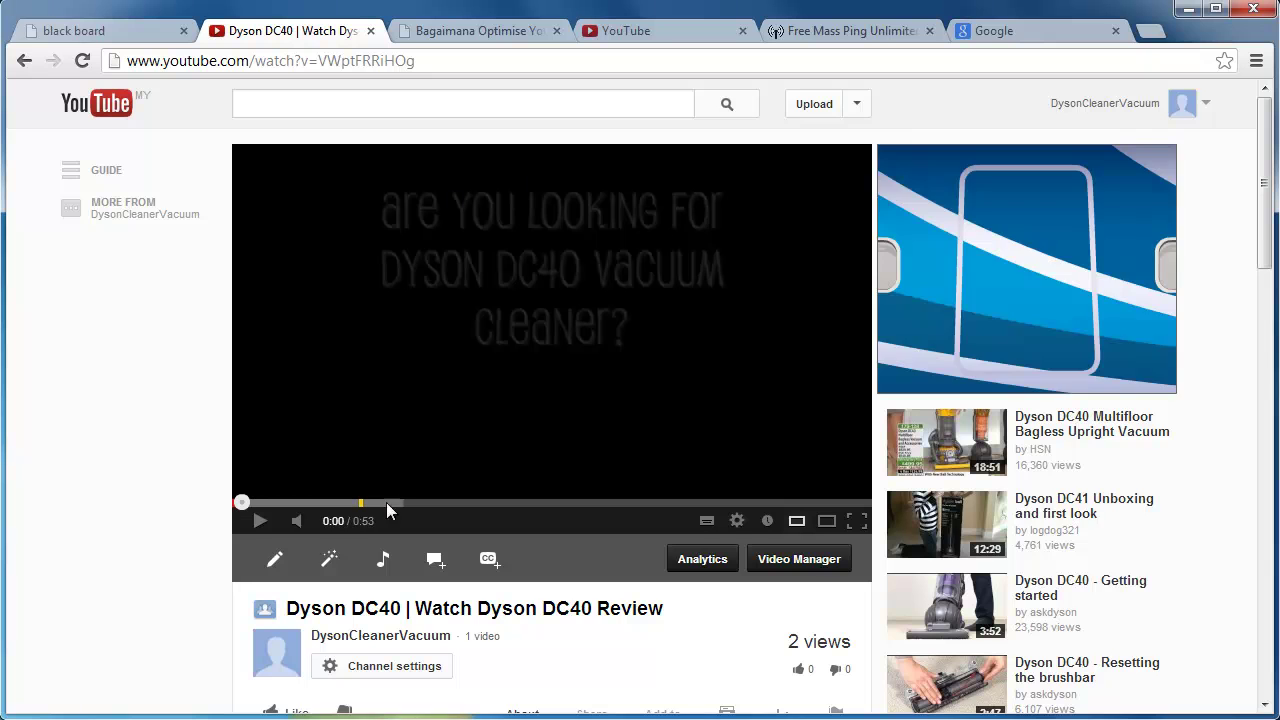
pyautogui.scroll(-2, 555, 495)
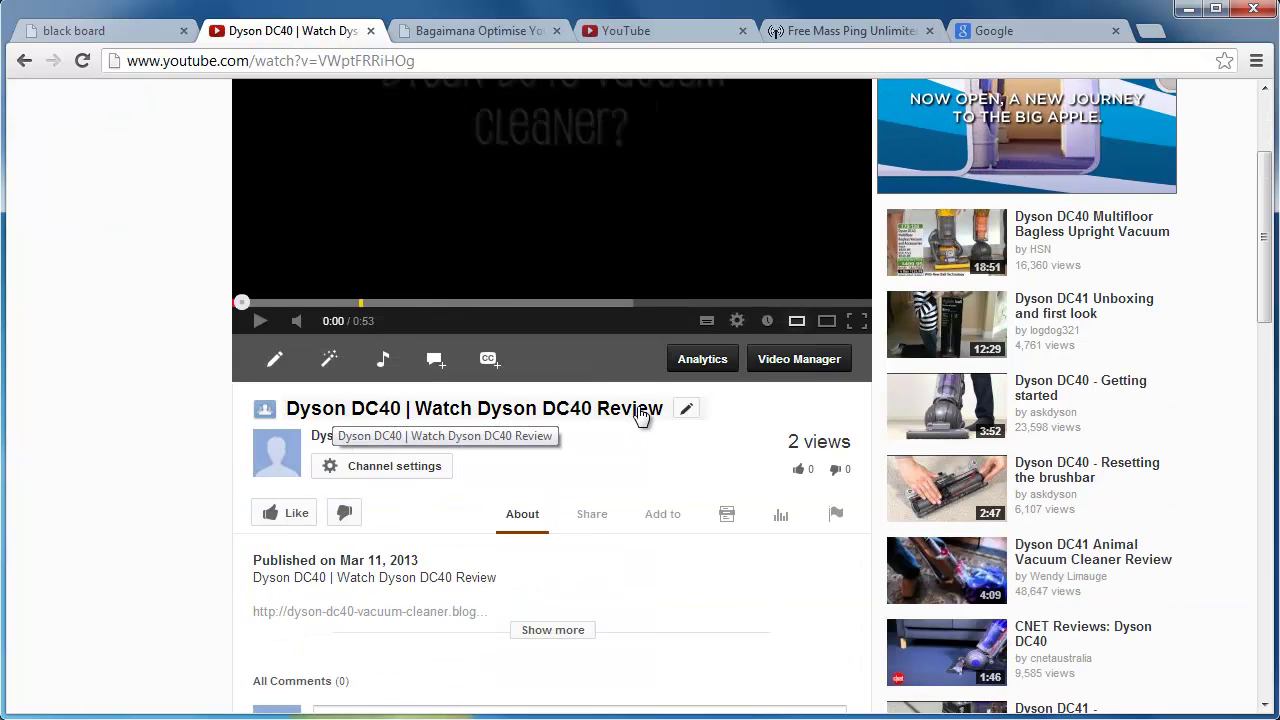
pyautogui.click(325, 408)
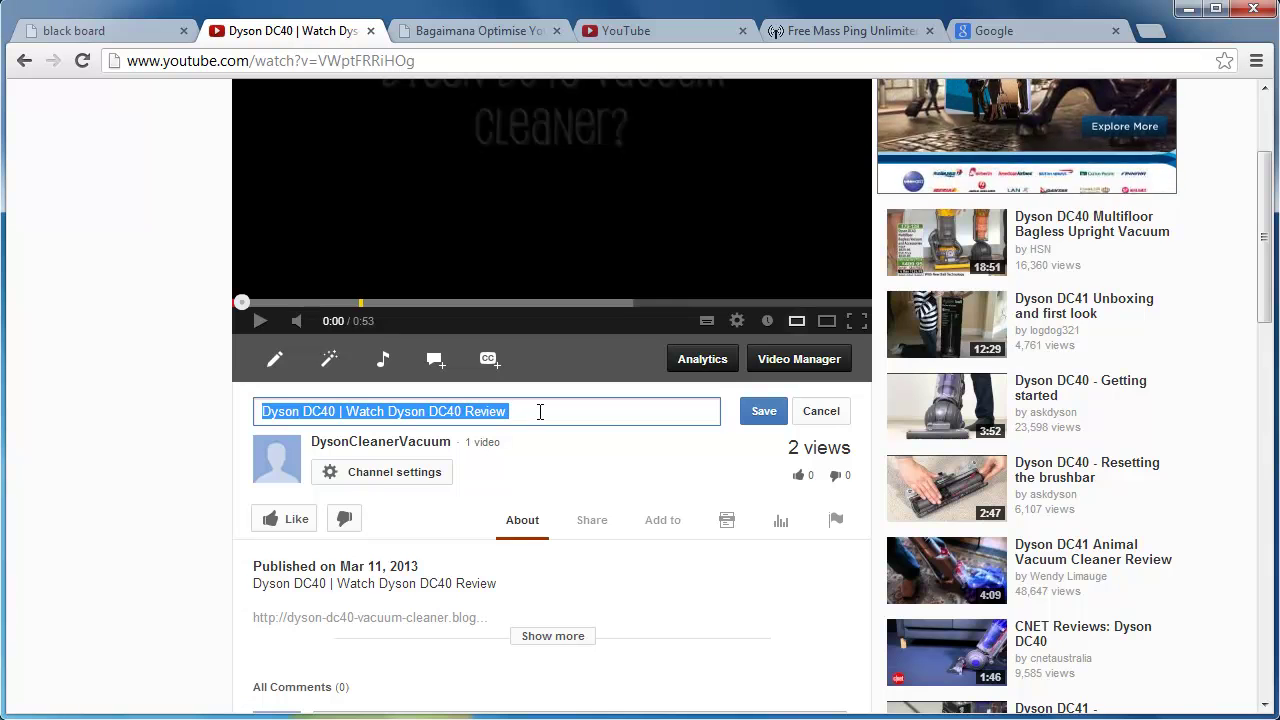
pyautogui.click(529, 411)
pyautogui.moveTo(526, 411); pyautogui.dragTo(251, 434)
pyautogui.hotkey('ctrl', 'c')
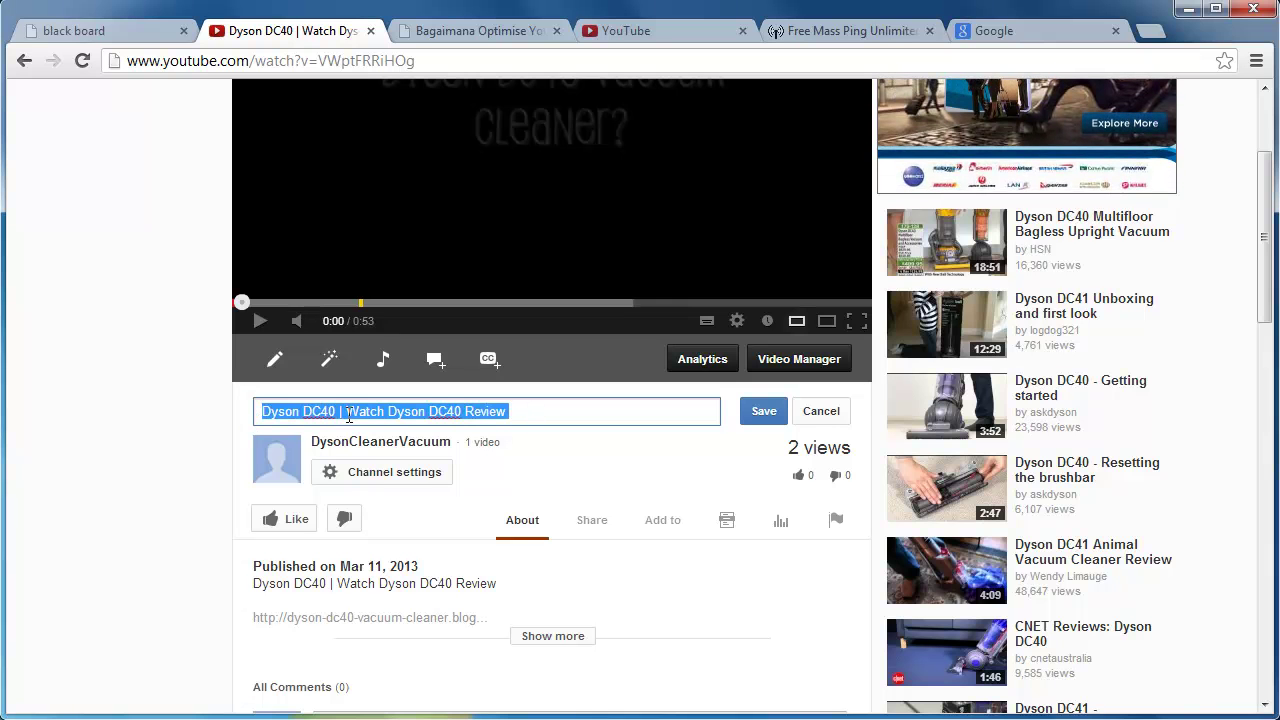
pyautogui.click(150, 718)
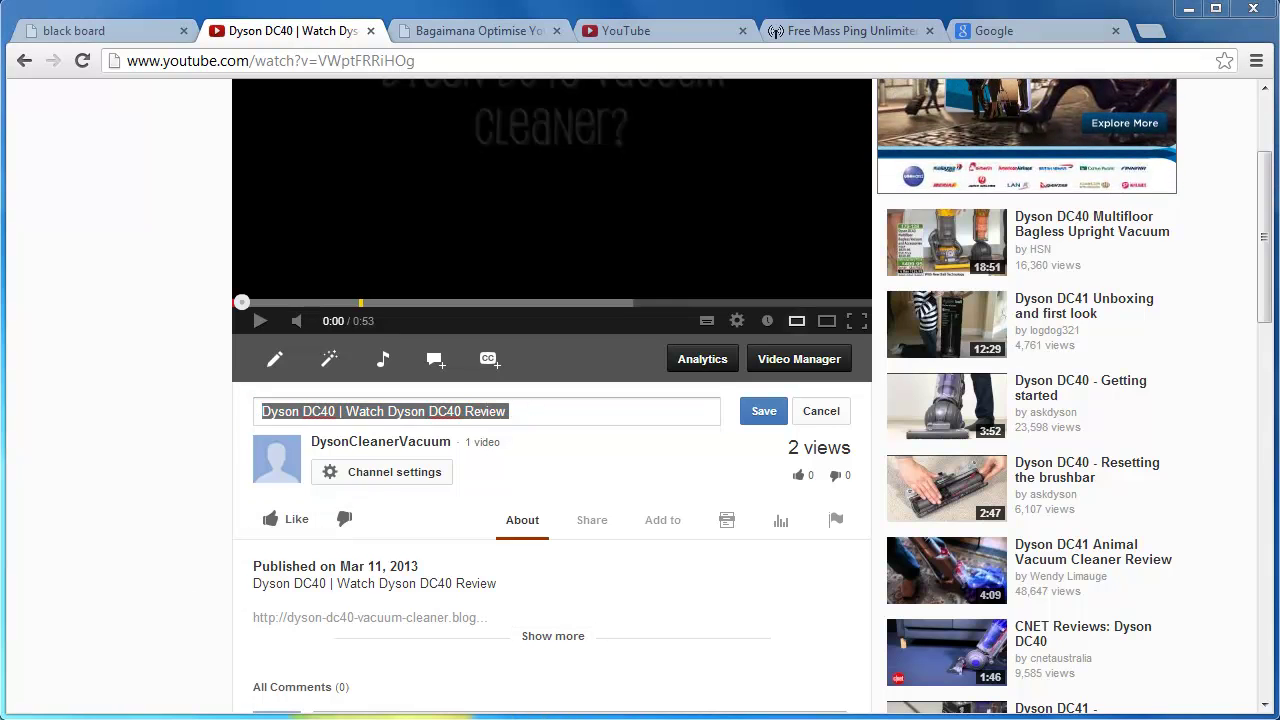
pyautogui.moveTo(479, 335); pyautogui.dragTo(789, 336)
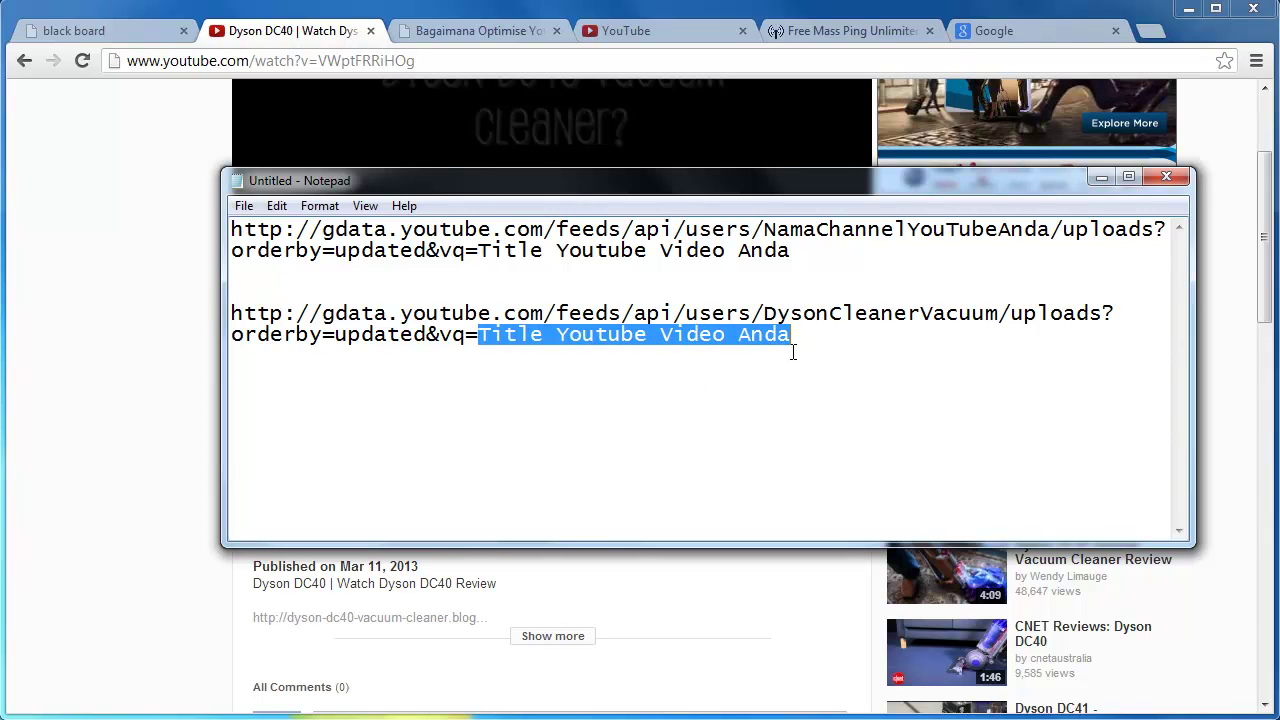
# Paste the video title into the second feed URL and select the completed URL.
pyautogui.hotkey('ctrl', 'v')
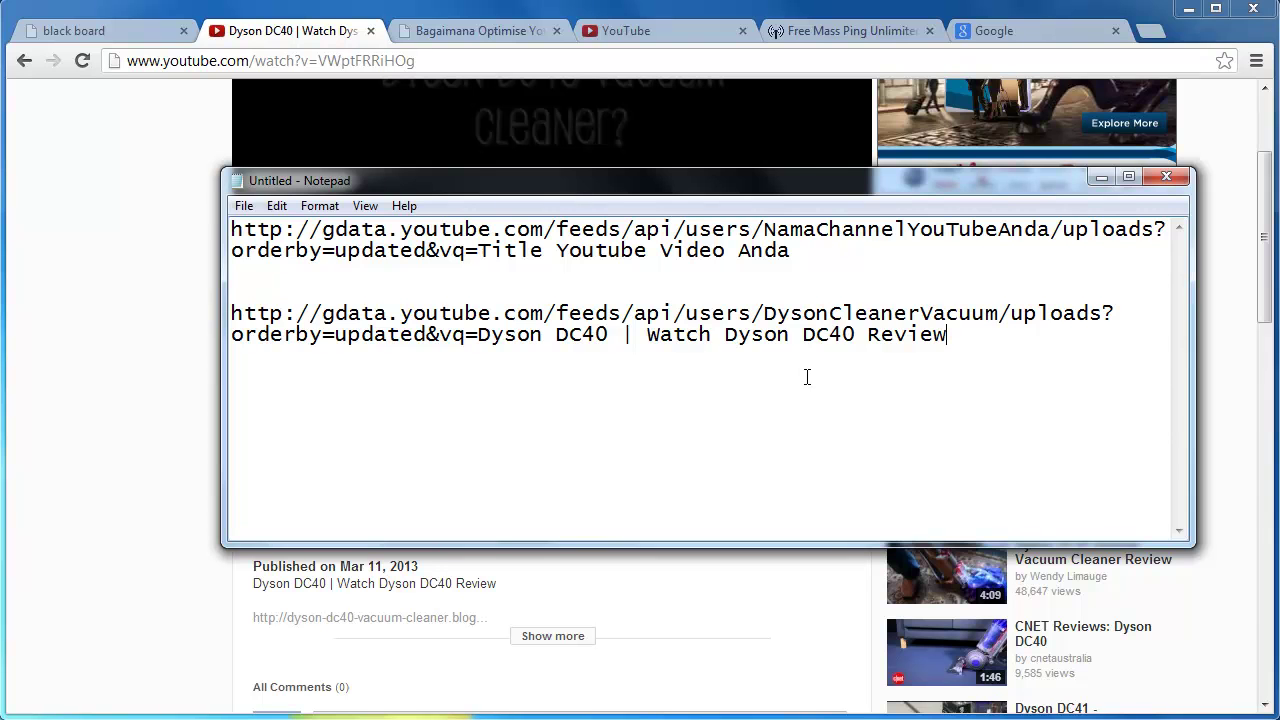
pyautogui.moveTo(968, 336); pyautogui.dragTo(232, 316)
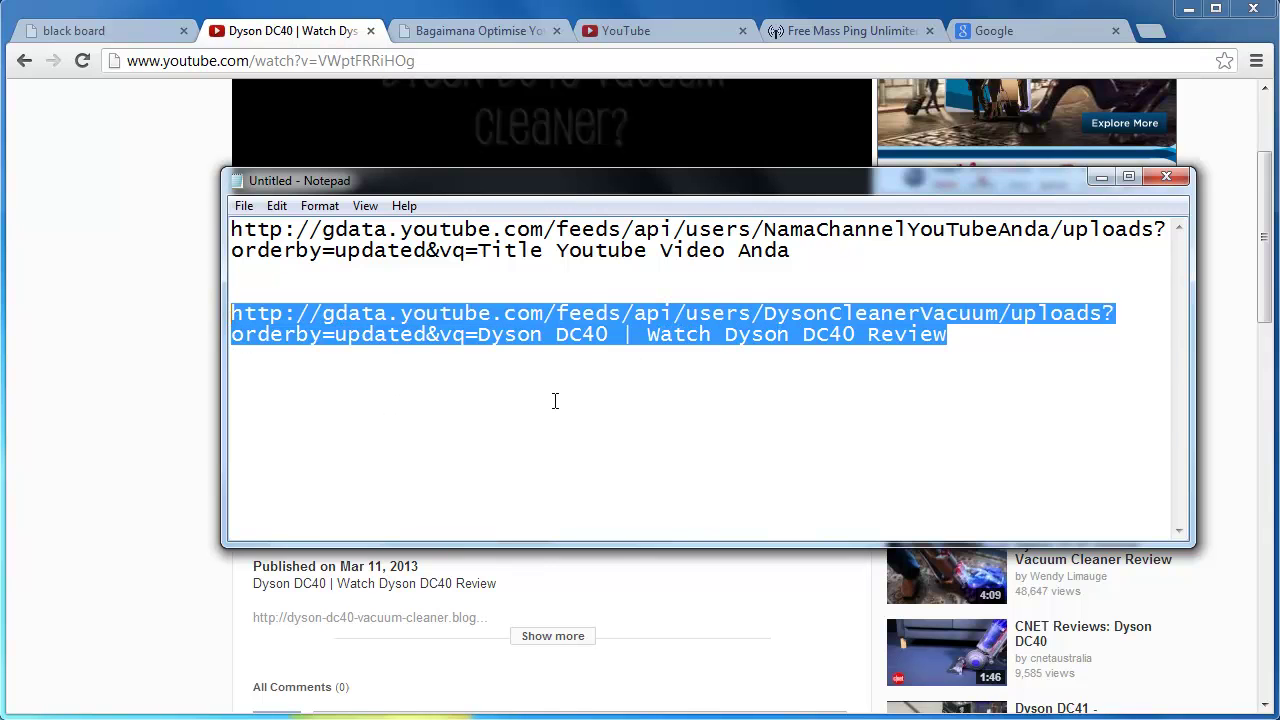
pyautogui.click(997, 35)
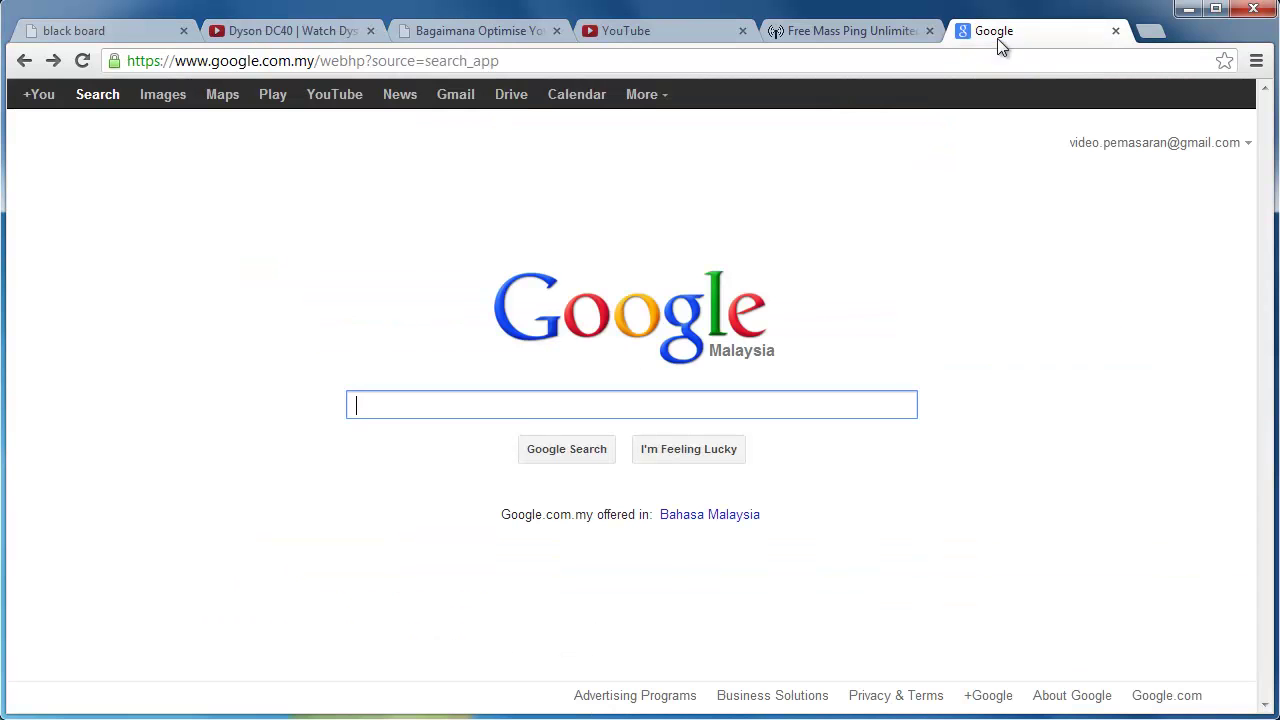
# Load the finished gdata URL in Chrome and confirm the DysonCleanerVacuum XML feed appears.
pyautogui.click(587, 62)
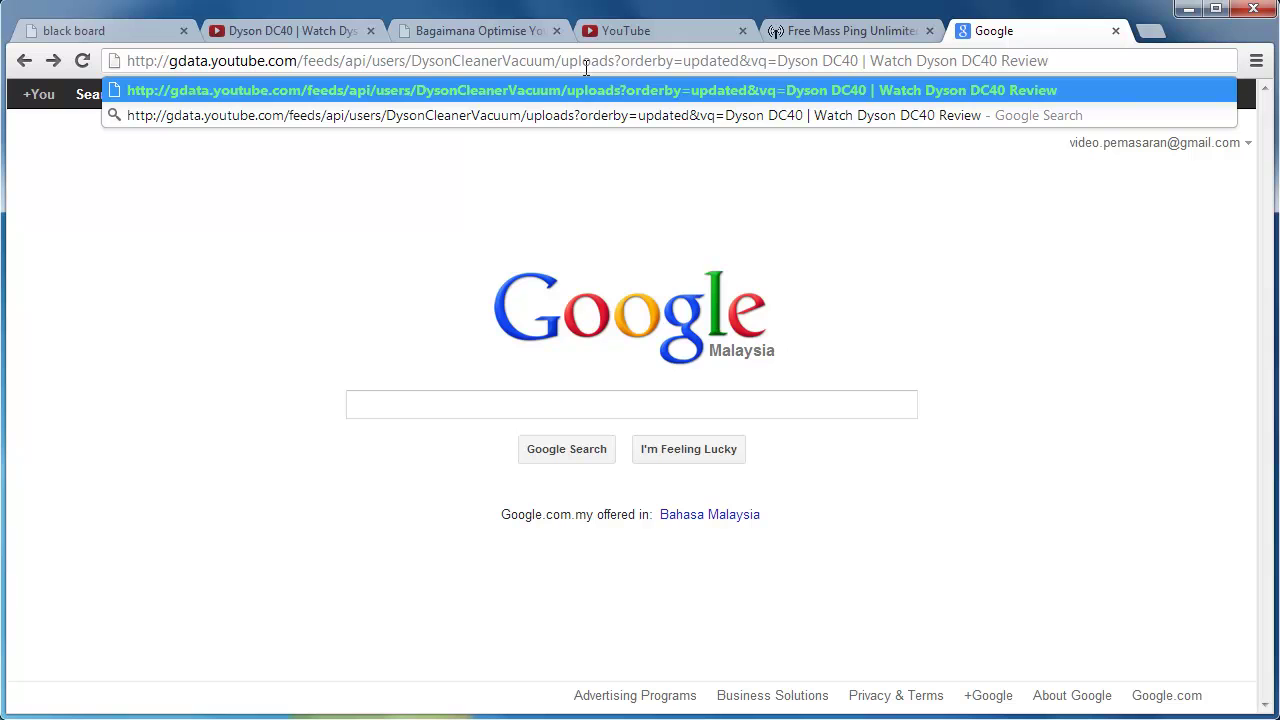
pyautogui.press('Return')
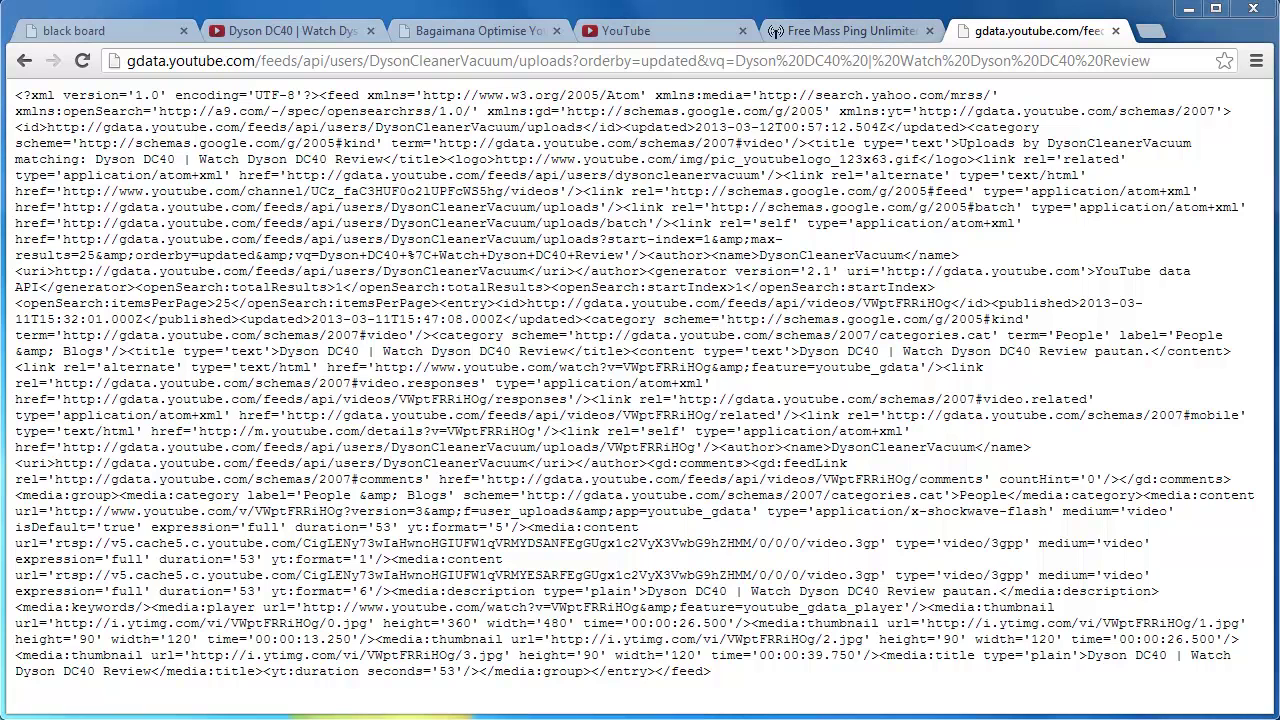
pyautogui.hotkey('alt', 'Tab')
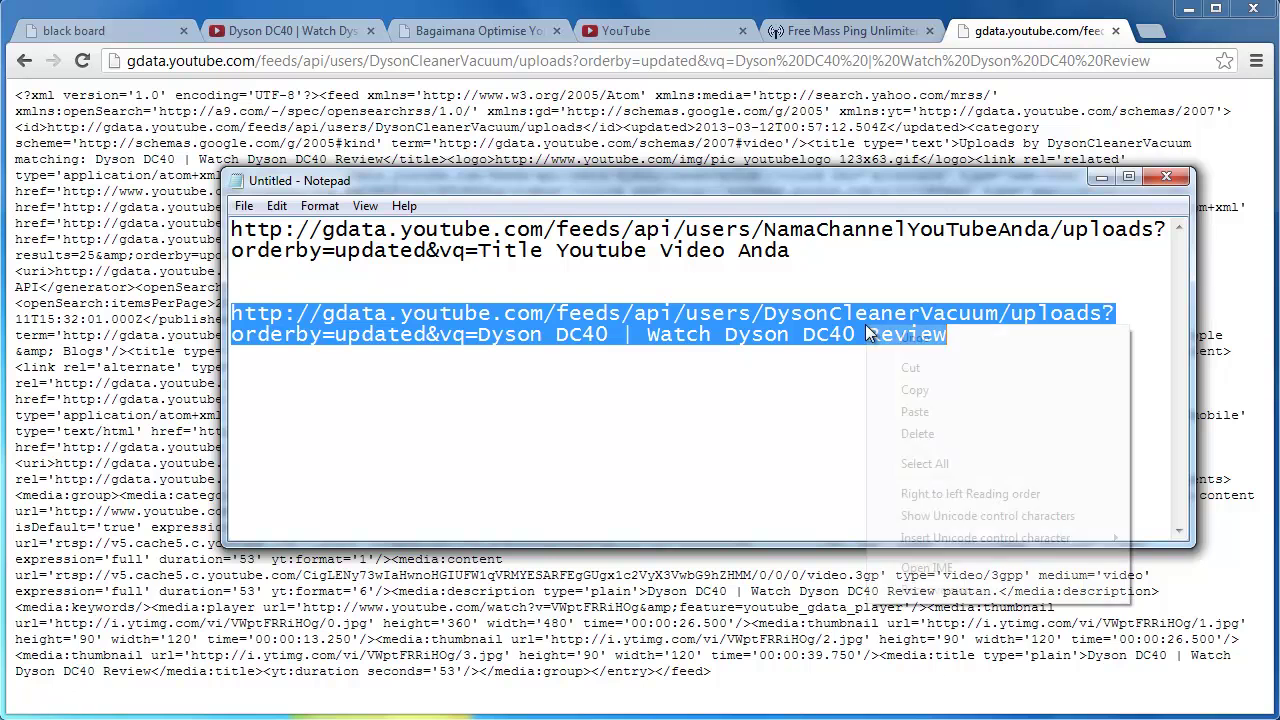
# Copy the verified feed URL and go to BulkPing's Free RSS Submit Online page.
pyautogui.rightClick(866, 326)
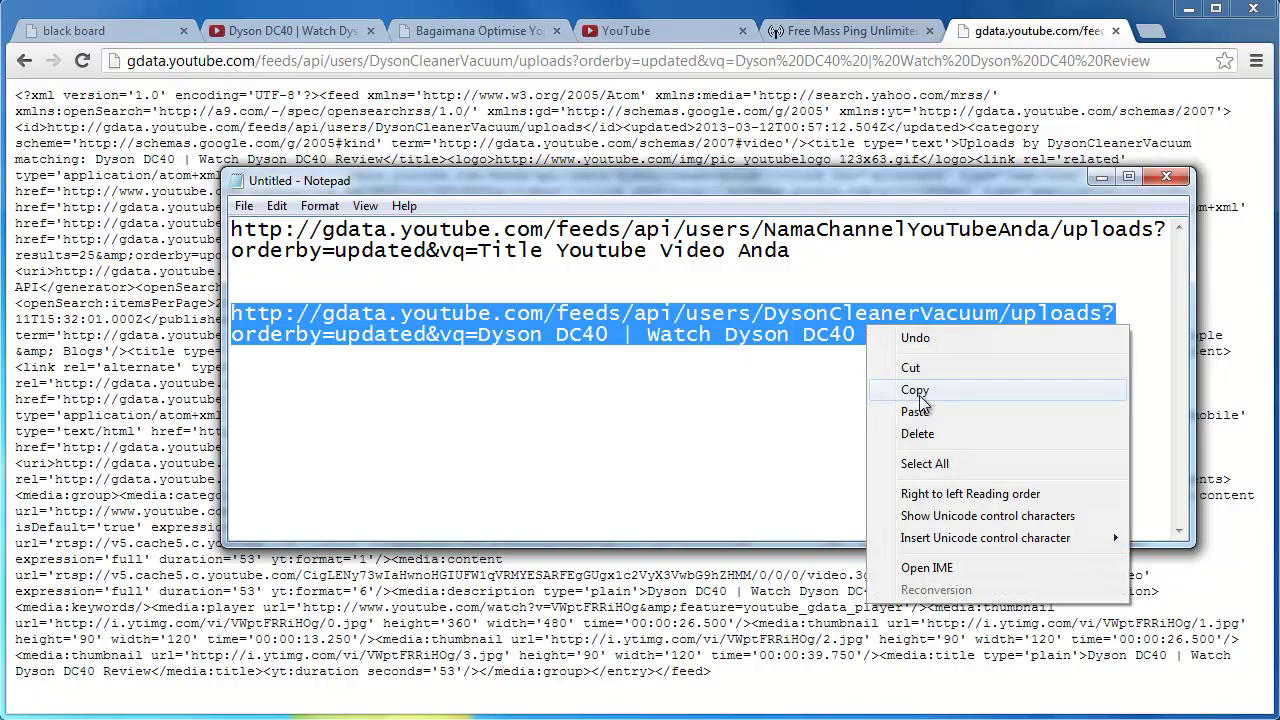
pyautogui.click(816, 38)
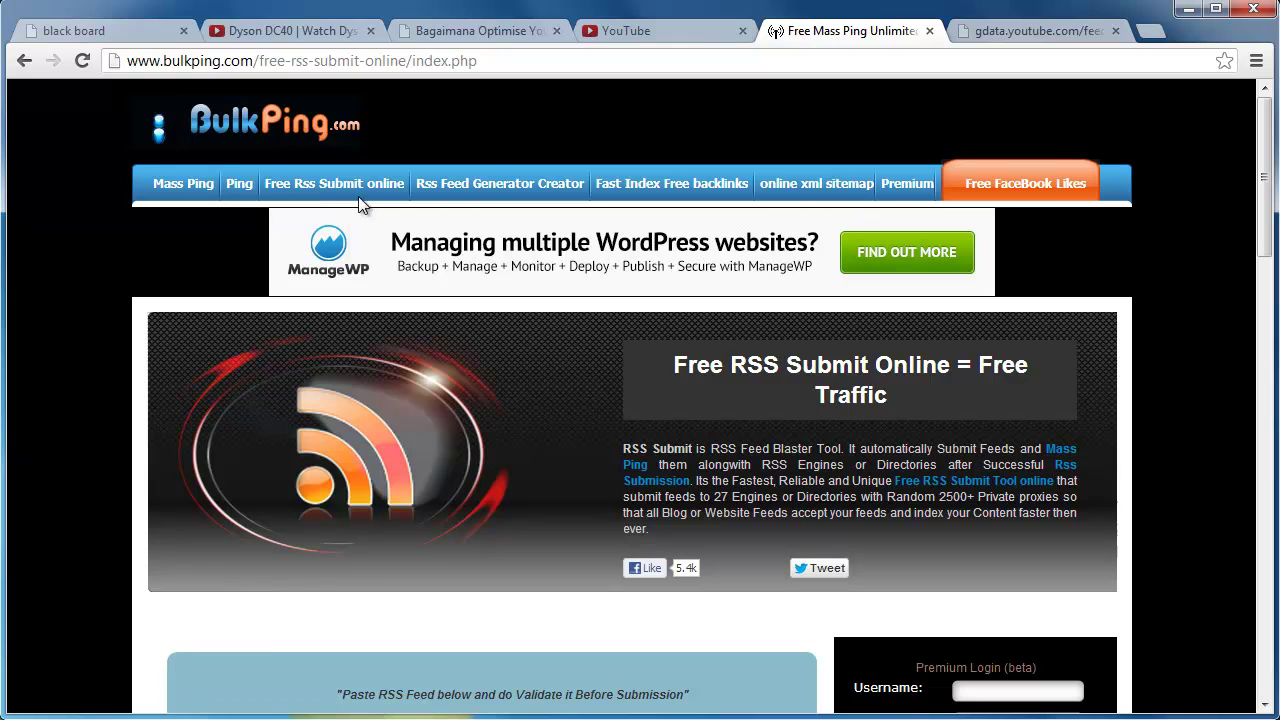
# Paste the YouTube feed URL from Notepad into BulkPing's Rss URL field.
pyautogui.moveTo(1268, 269); pyautogui.dragTo(1268, 283)
pyautogui.scroll(-5, 1012, 398)
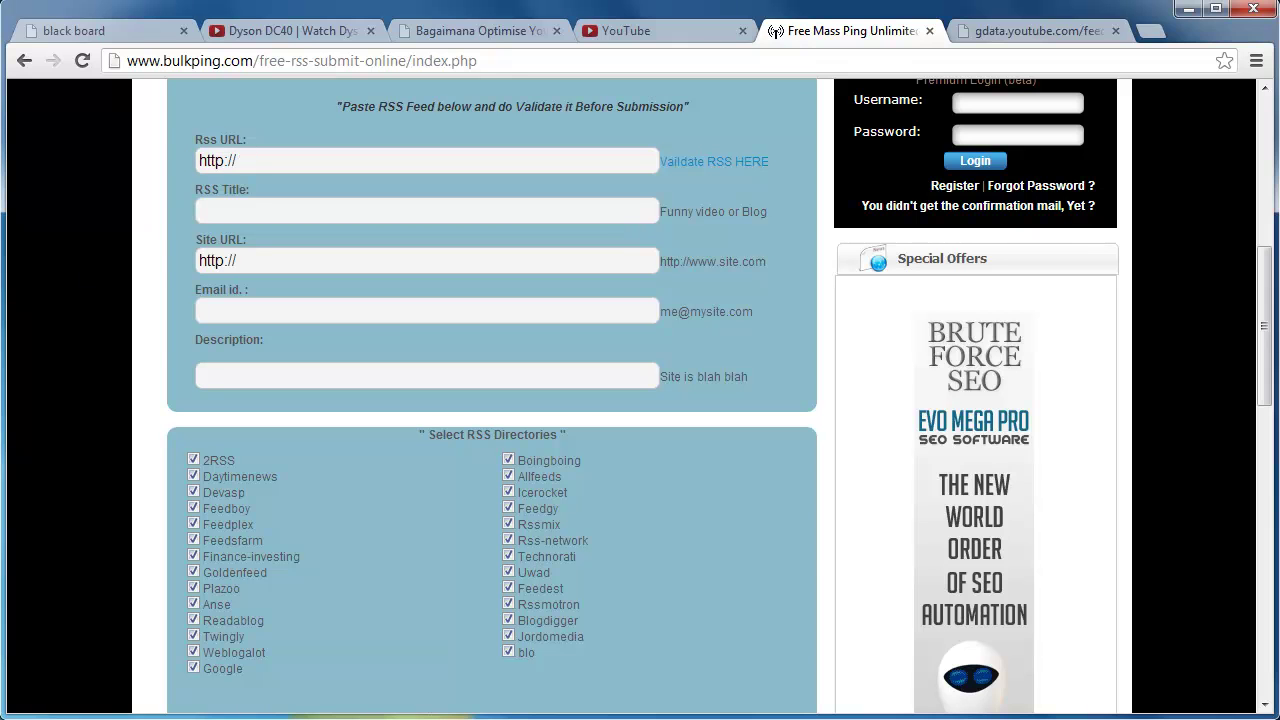
pyautogui.click(505, 718)
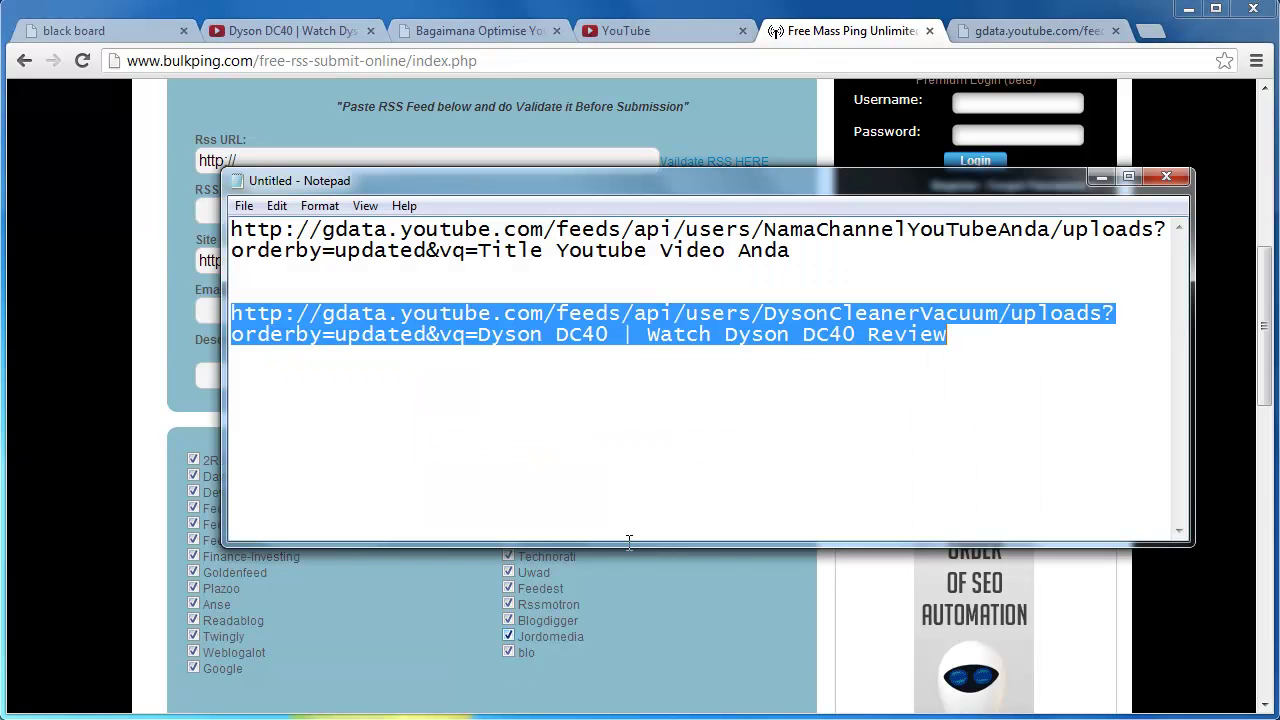
pyautogui.rightClick(810, 334)
pyautogui.click(860, 396)
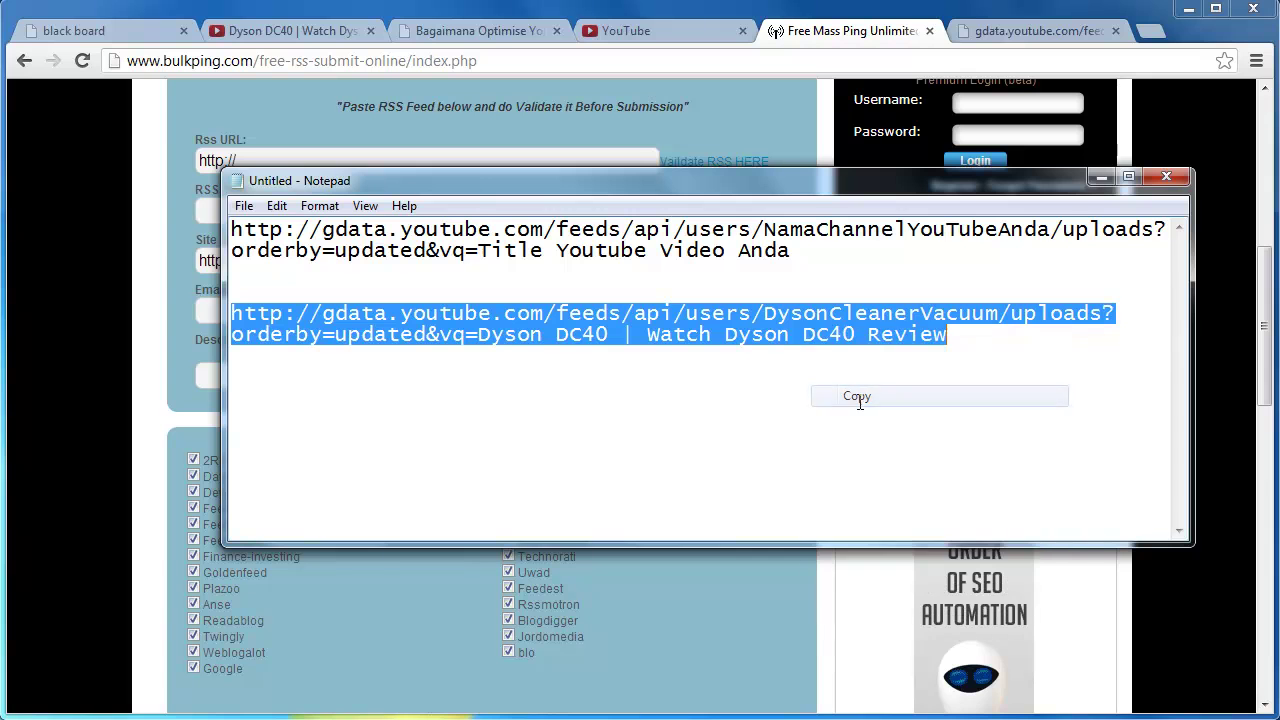
pyautogui.click(1098, 178)
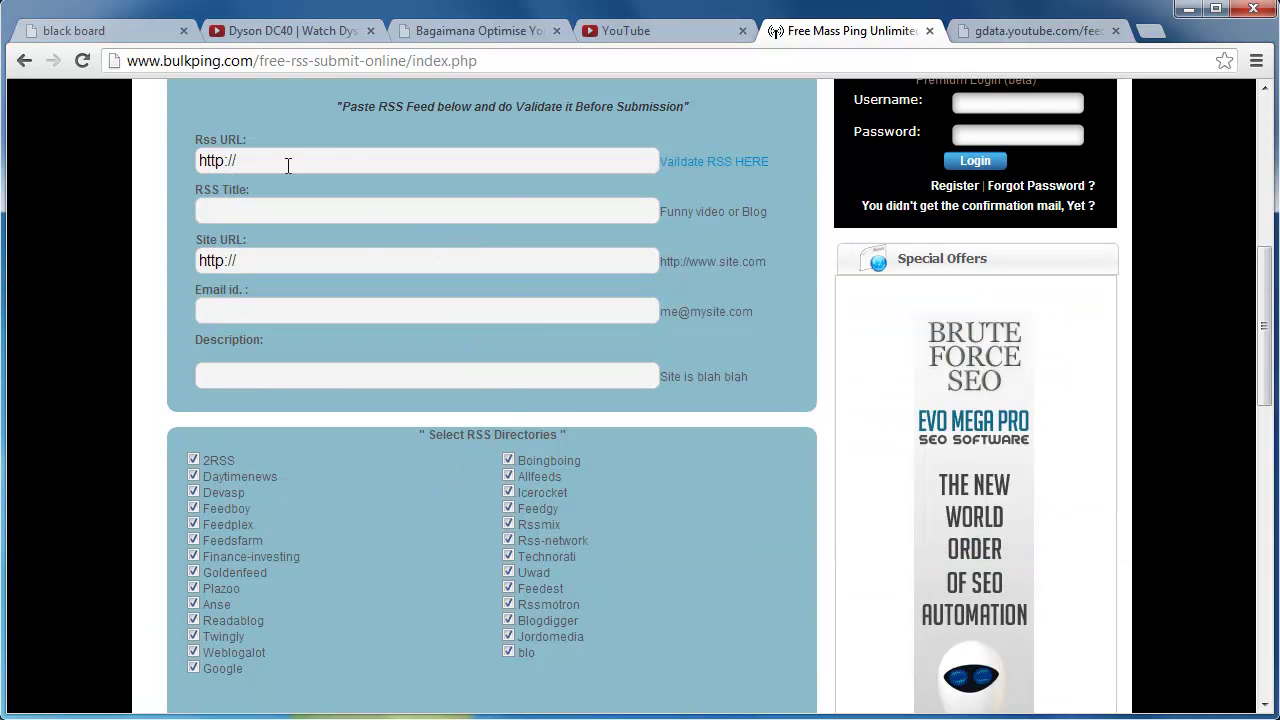
pyautogui.moveTo(286, 165); pyautogui.dragTo(185, 155)
pyautogui.rightClick(224, 155)
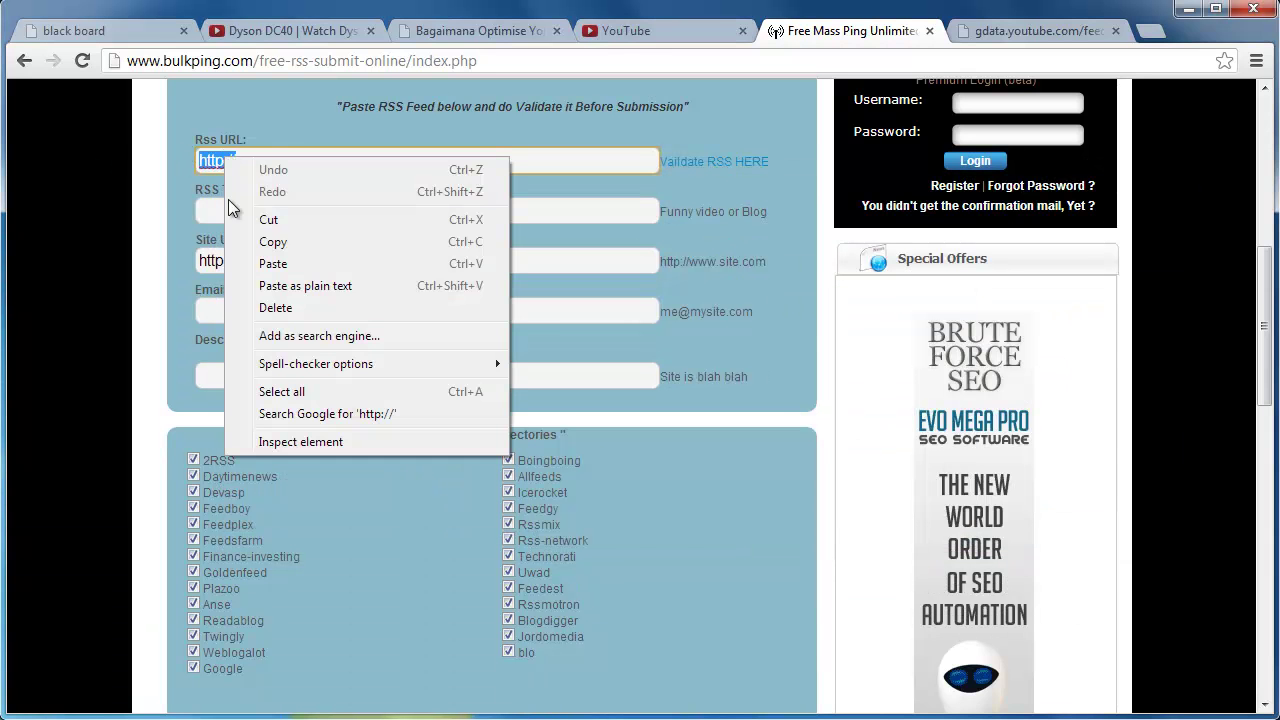
pyautogui.click(270, 260)
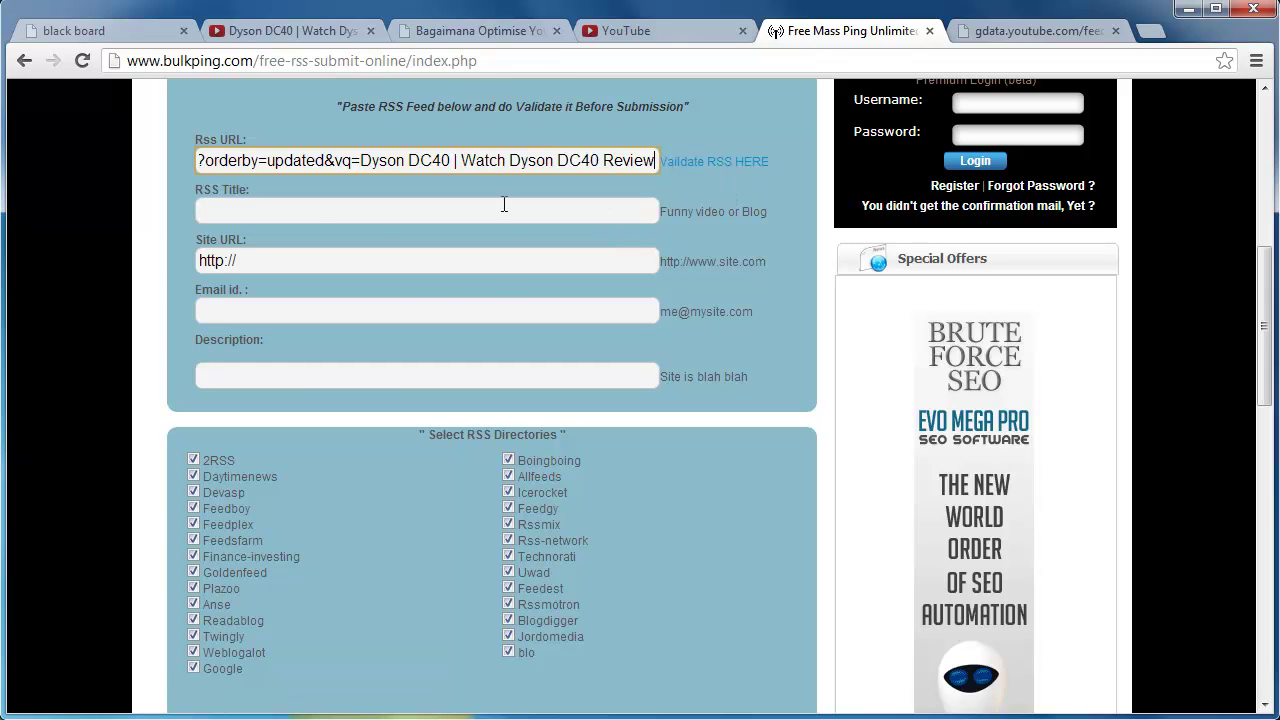
# Enter 'dyson dc40', copied from Notepad, as the RSS Title.
pyautogui.click(316, 219)
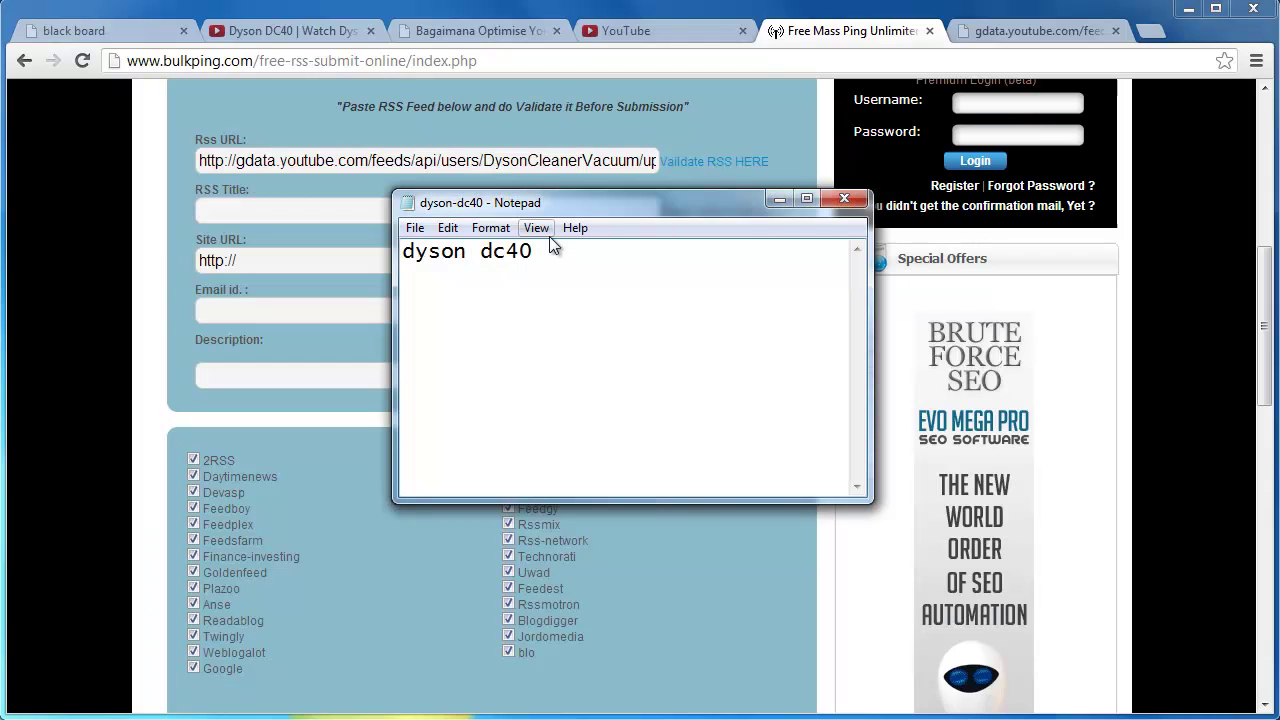
pyautogui.moveTo(537, 256); pyautogui.dragTo(397, 249)
pyautogui.rightClick(446, 260)
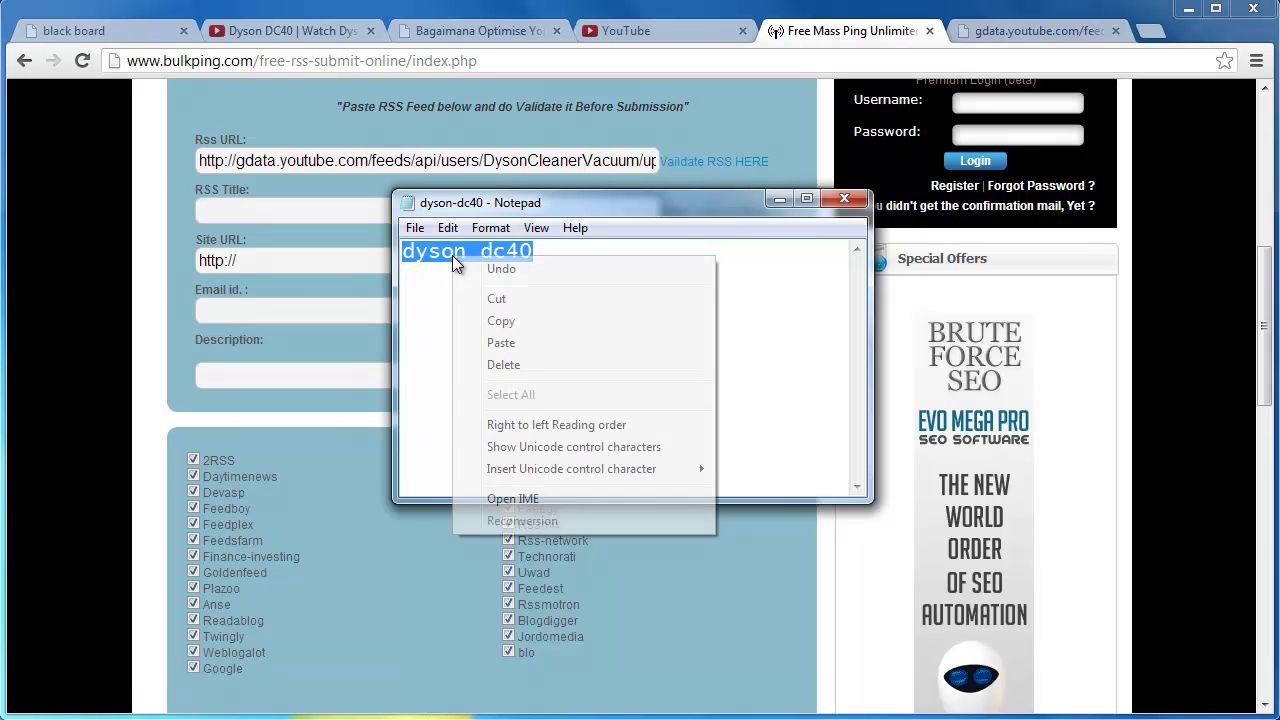
pyautogui.click(500, 322)
pyautogui.click(779, 198)
pyautogui.rightClick(294, 206)
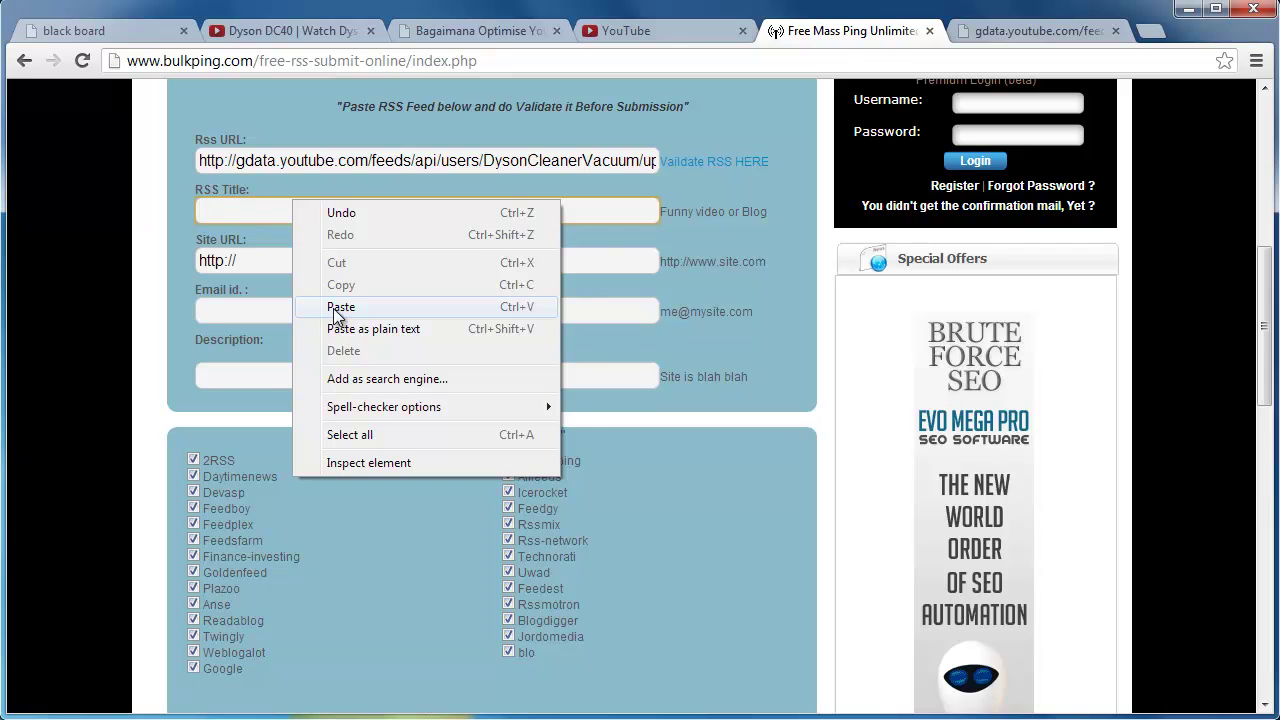
pyautogui.click(338, 307)
pyautogui.click(259, 262)
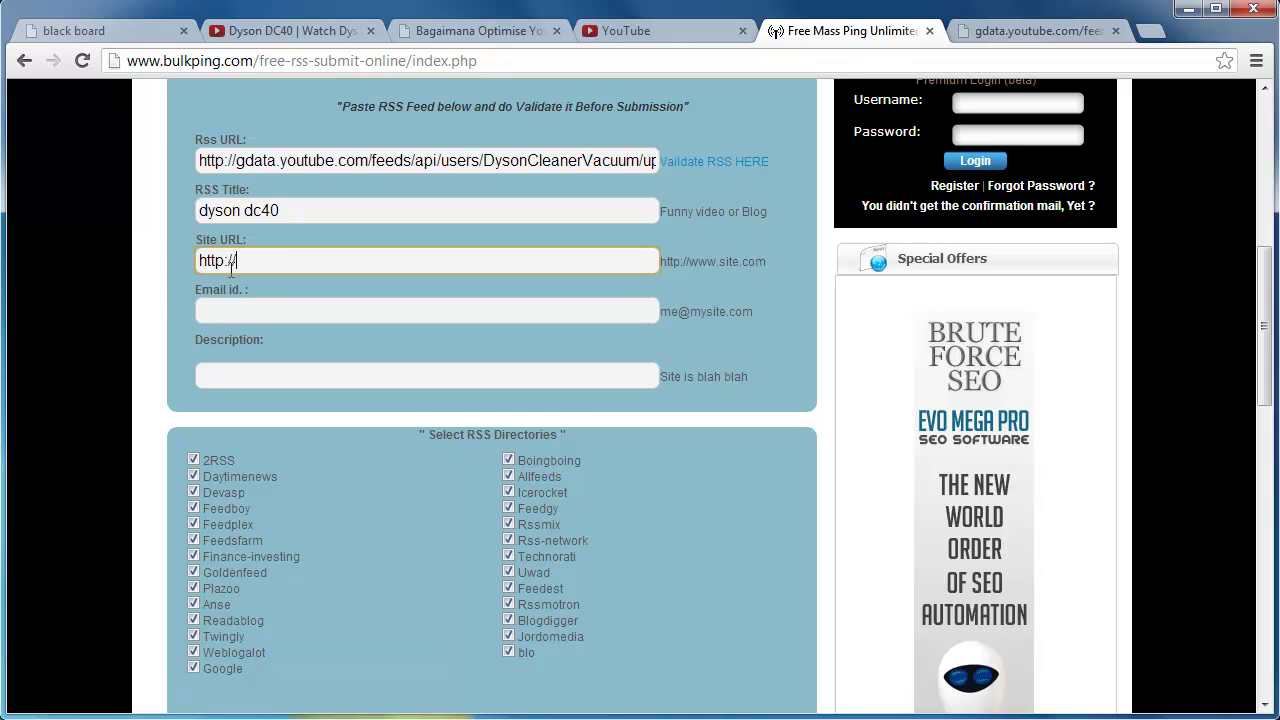
pyautogui.click(495, 38)
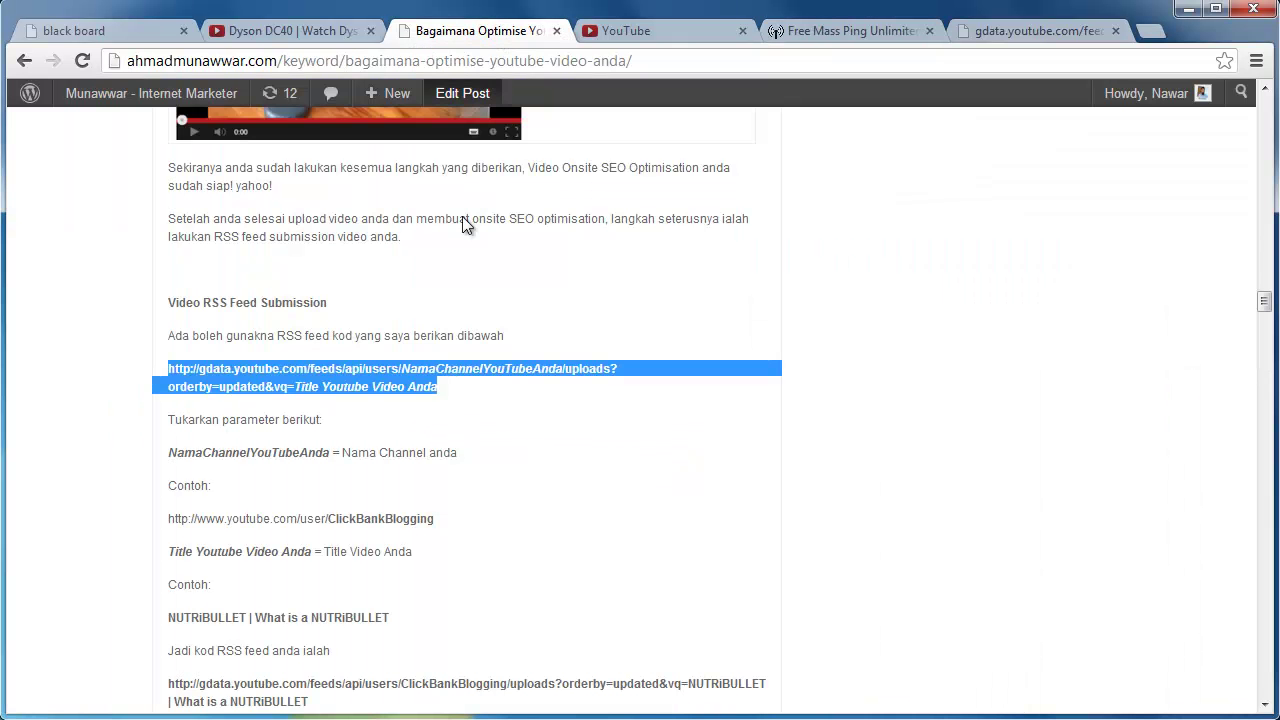
# Open the DysonCleanerVacuum channel page, copy its web address, and return to the BulkPing form.
pyautogui.scroll(-2, 466, 440)
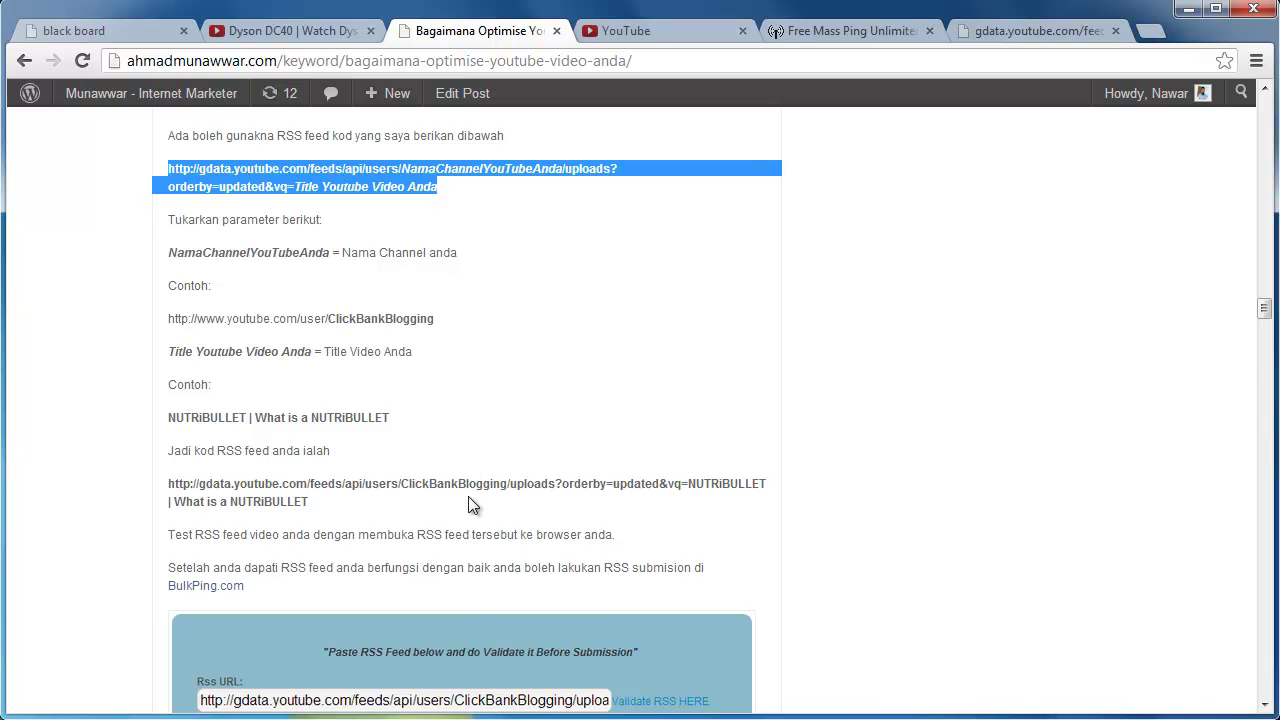
pyautogui.scroll(-3, 468, 496)
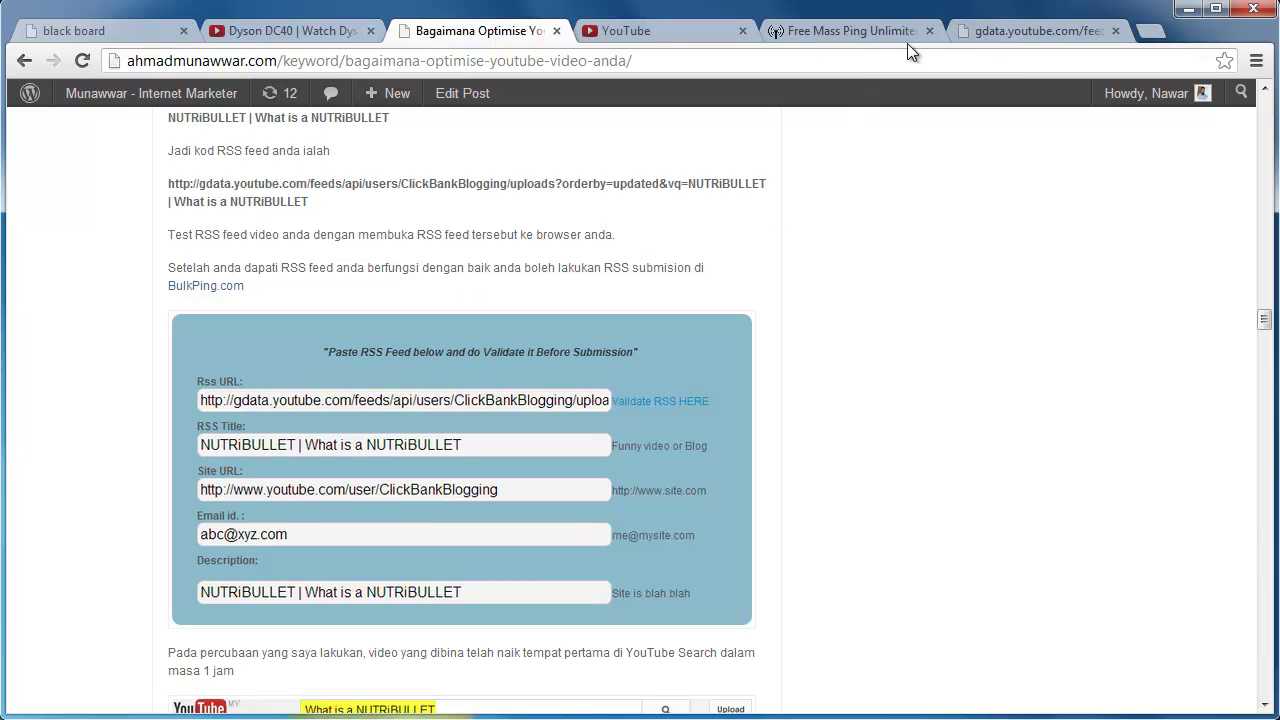
pyautogui.click(316, 33)
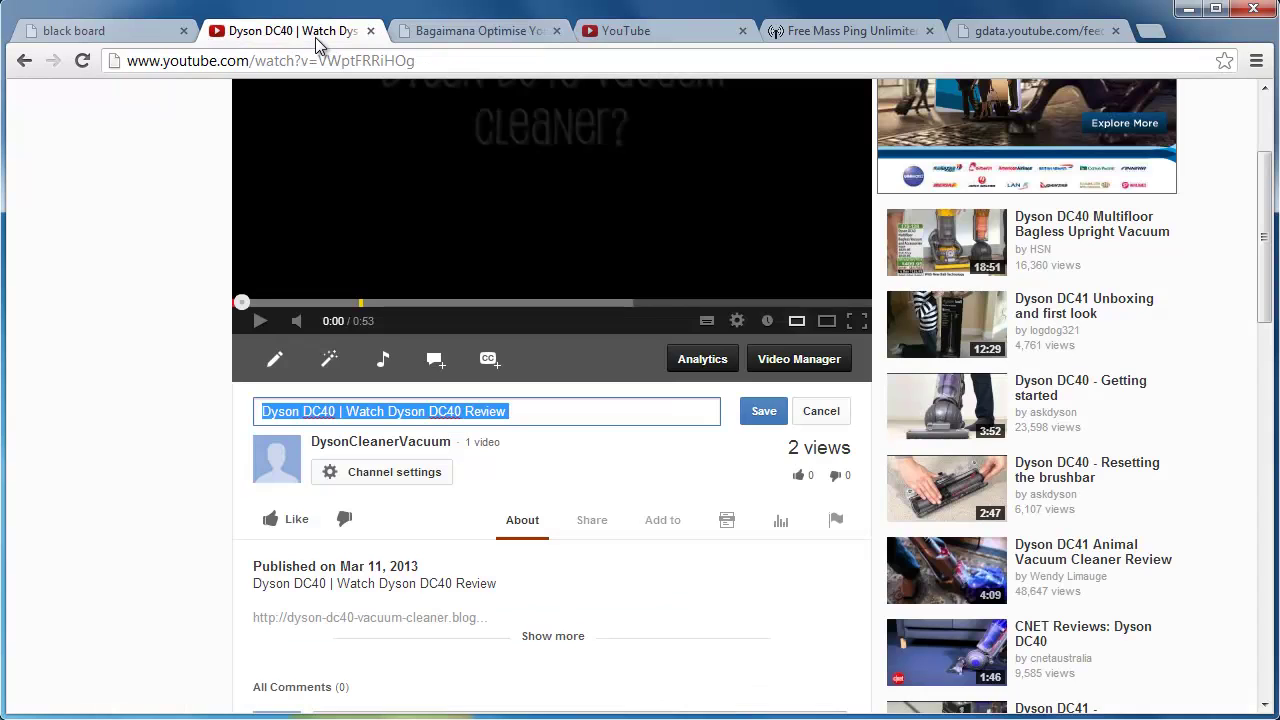
pyautogui.click(638, 34)
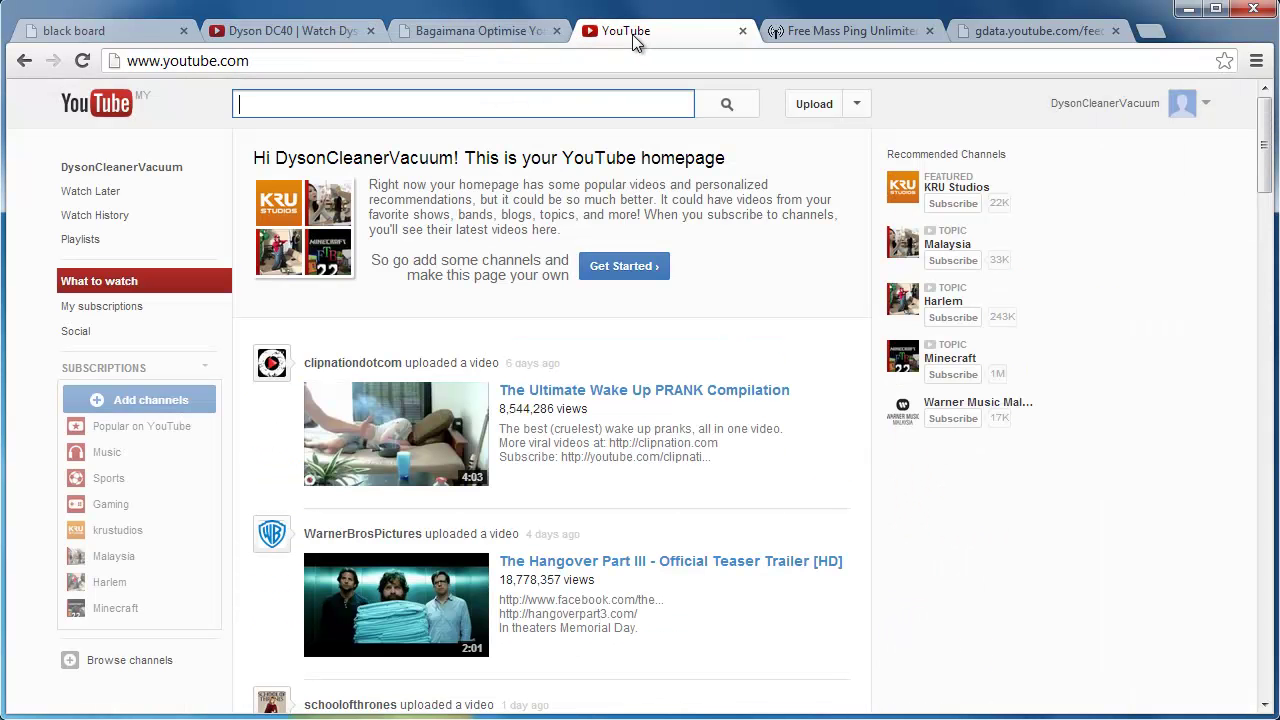
pyautogui.click(1100, 104)
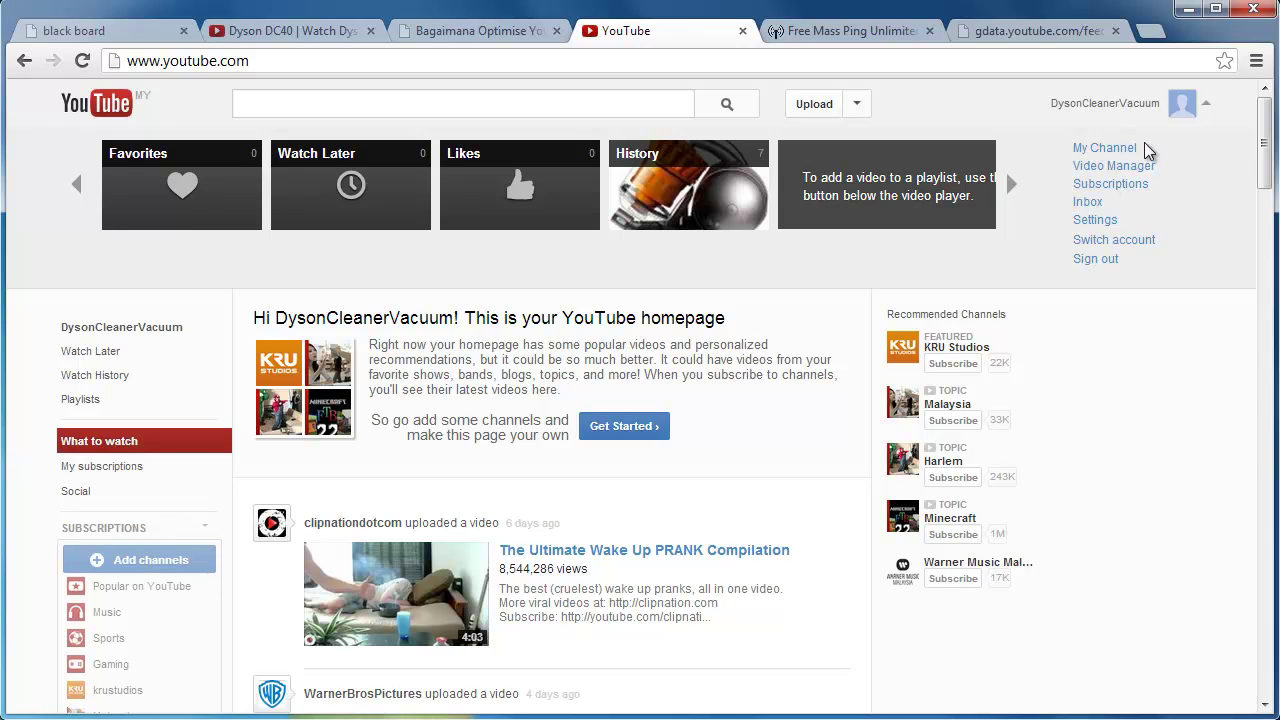
pyautogui.click(1115, 150)
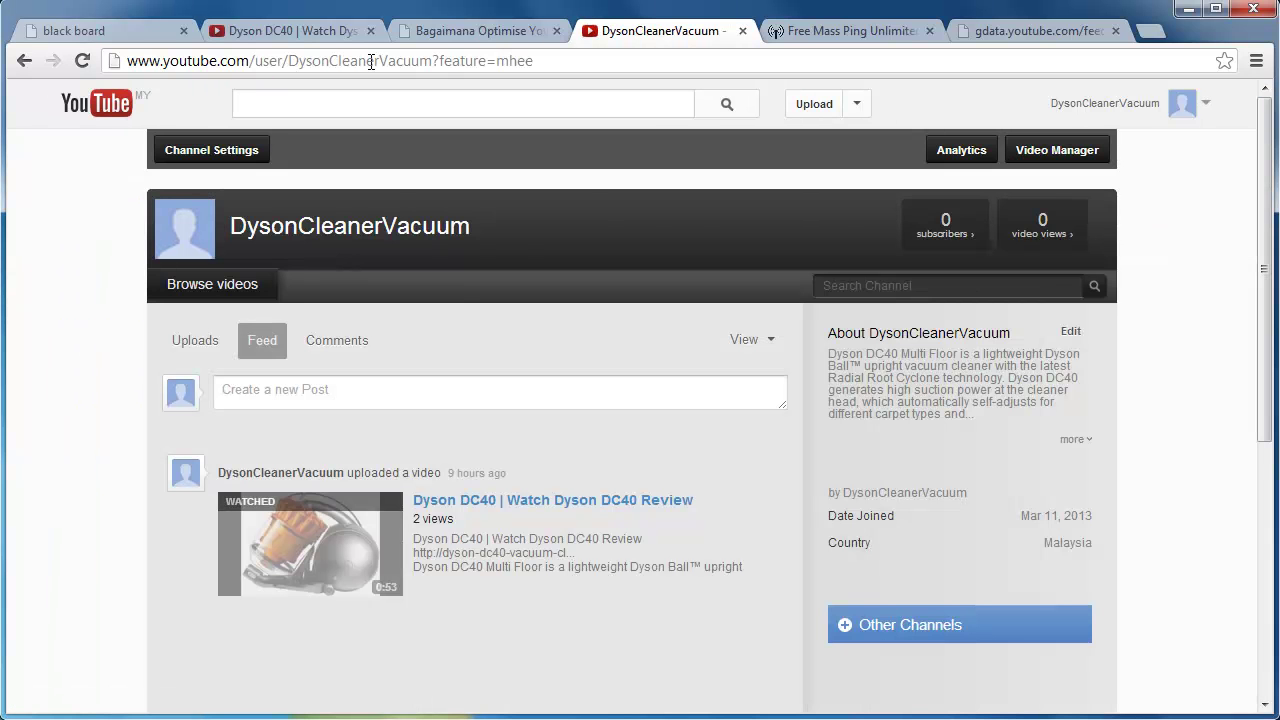
pyautogui.moveTo(433, 61); pyautogui.dragTo(125, 61)
pyautogui.rightClick(158, 61)
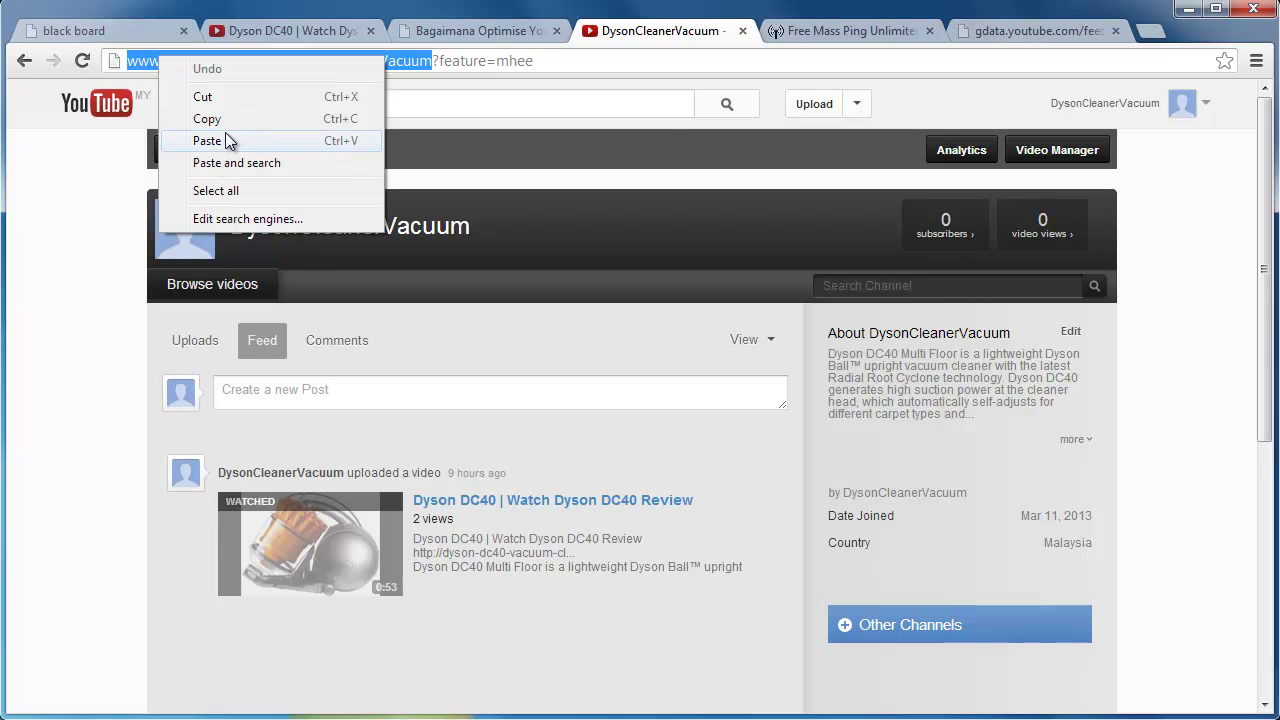
pyautogui.click(228, 120)
pyautogui.click(810, 31)
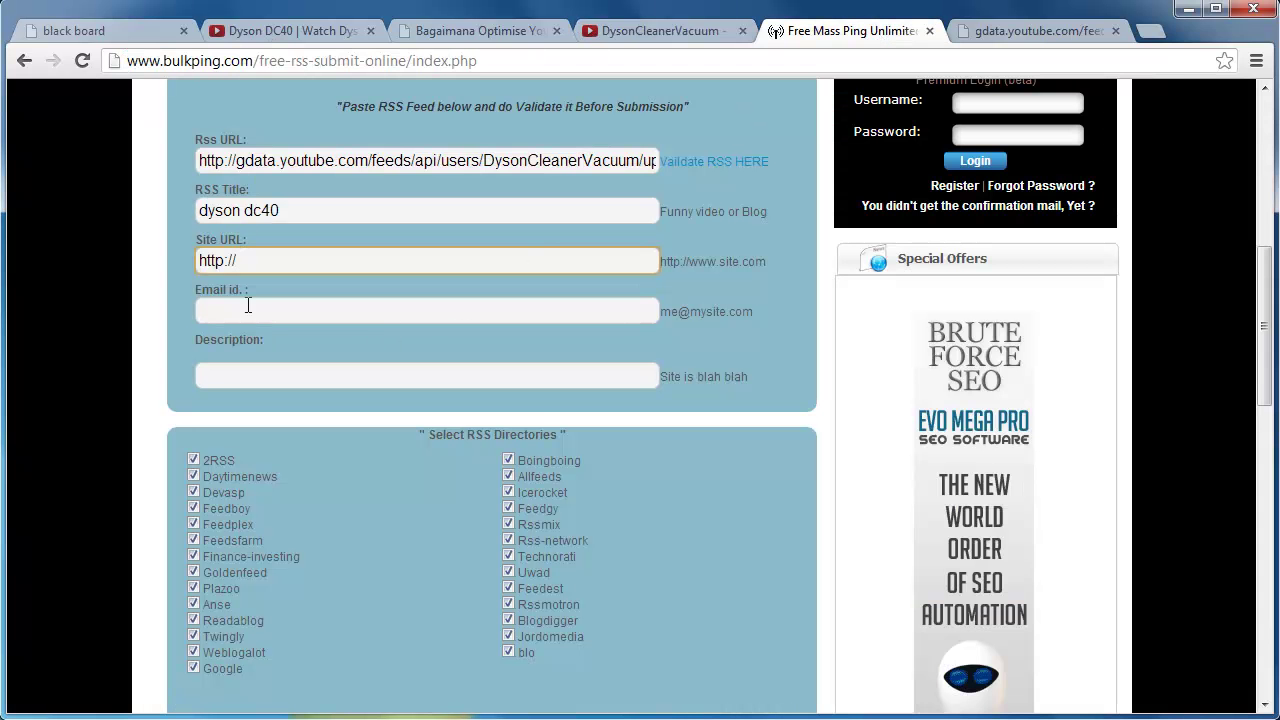
# Paste the channel address into Site URL and enter a contact e-mail address.
pyautogui.moveTo(236, 260); pyautogui.dragTo(183, 278)
pyautogui.rightClick(216, 260)
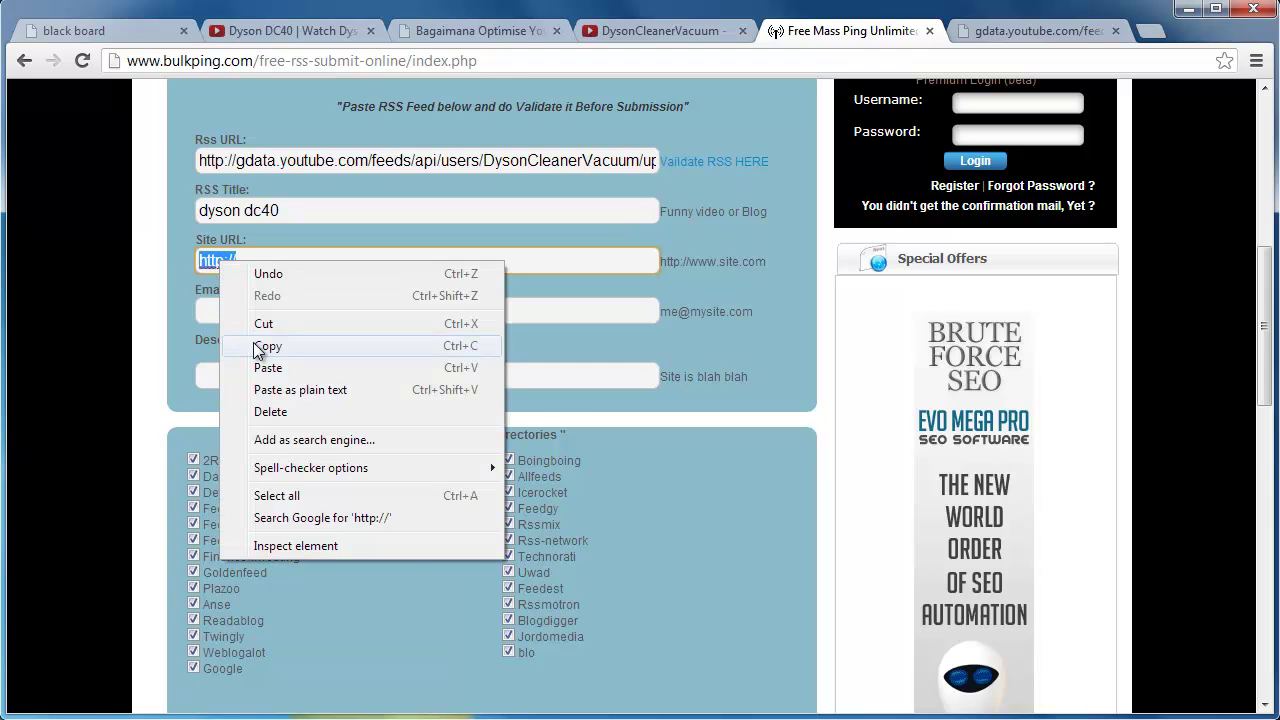
pyautogui.click(266, 366)
pyautogui.click(388, 314)
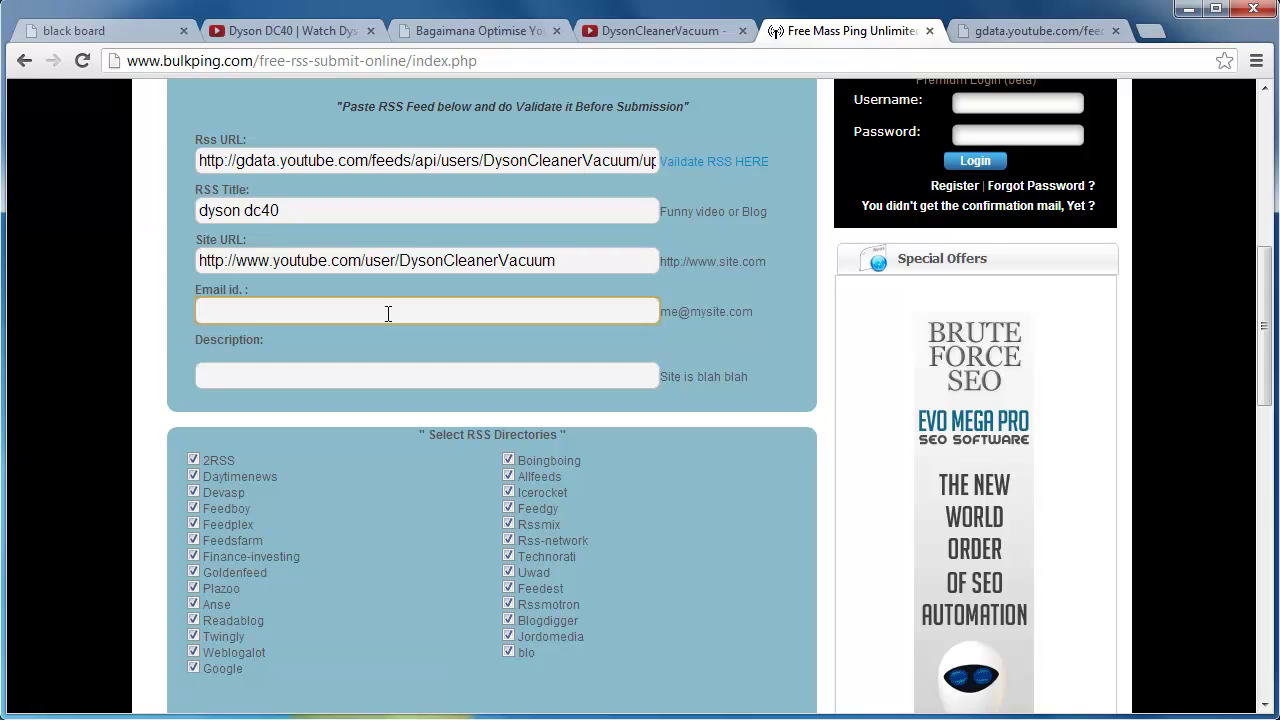
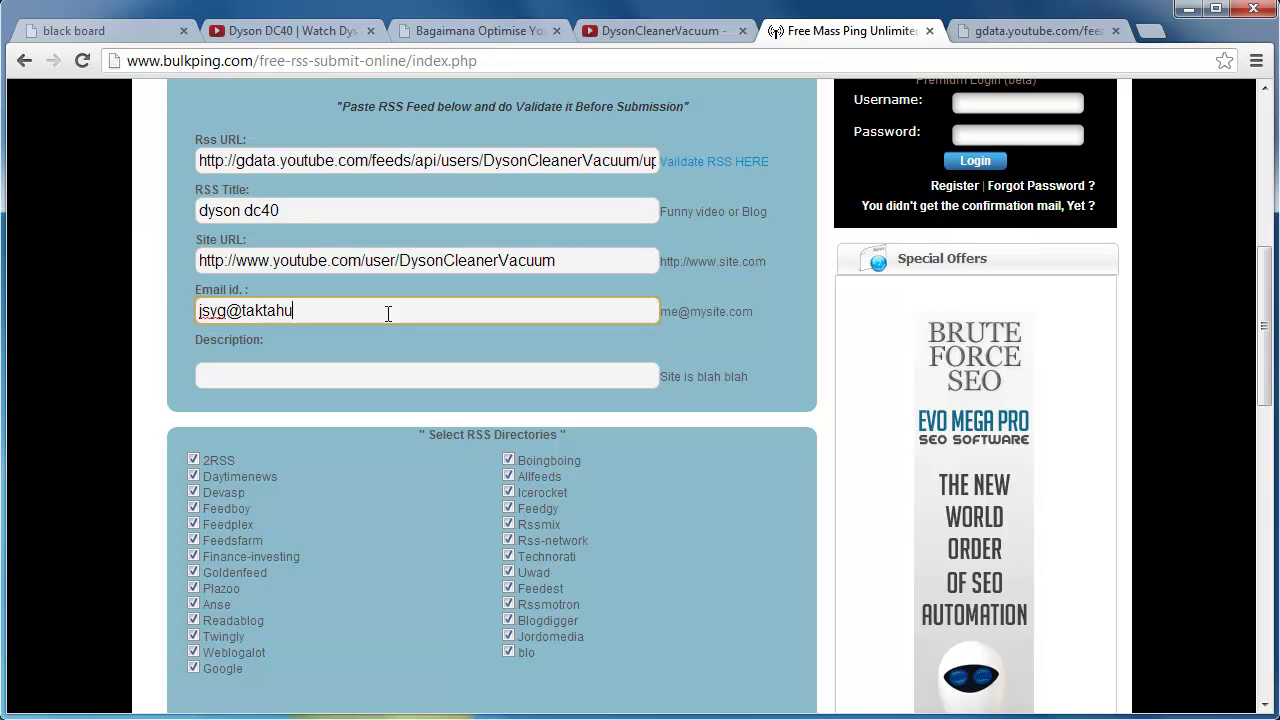
# Copy the RSS Title 'dyson dc40' into the Description field.
pyautogui.click(346, 374)
pyautogui.moveTo(295, 212); pyautogui.dragTo(175, 221)
pyautogui.click(285, 372)
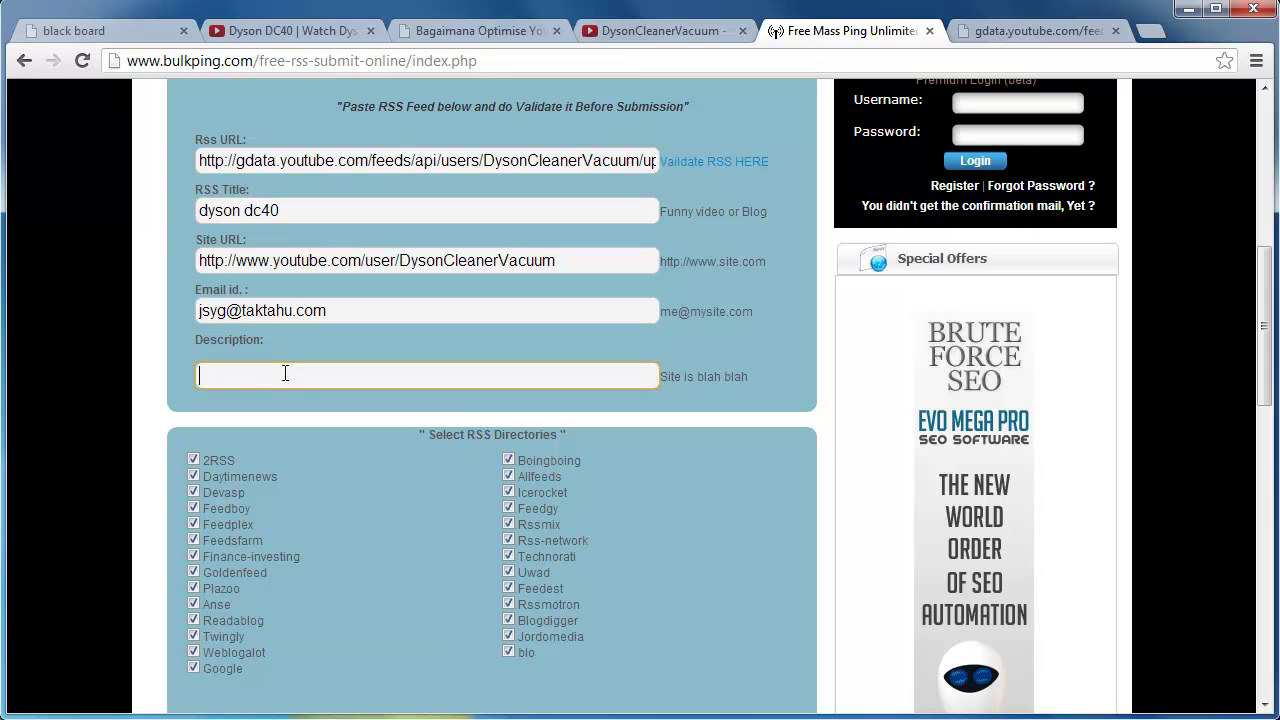
pyautogui.hotkey('ctrl', 'v')
pyautogui.scroll(2, 423, 355)
pyautogui.scroll(-3, 424, 360)
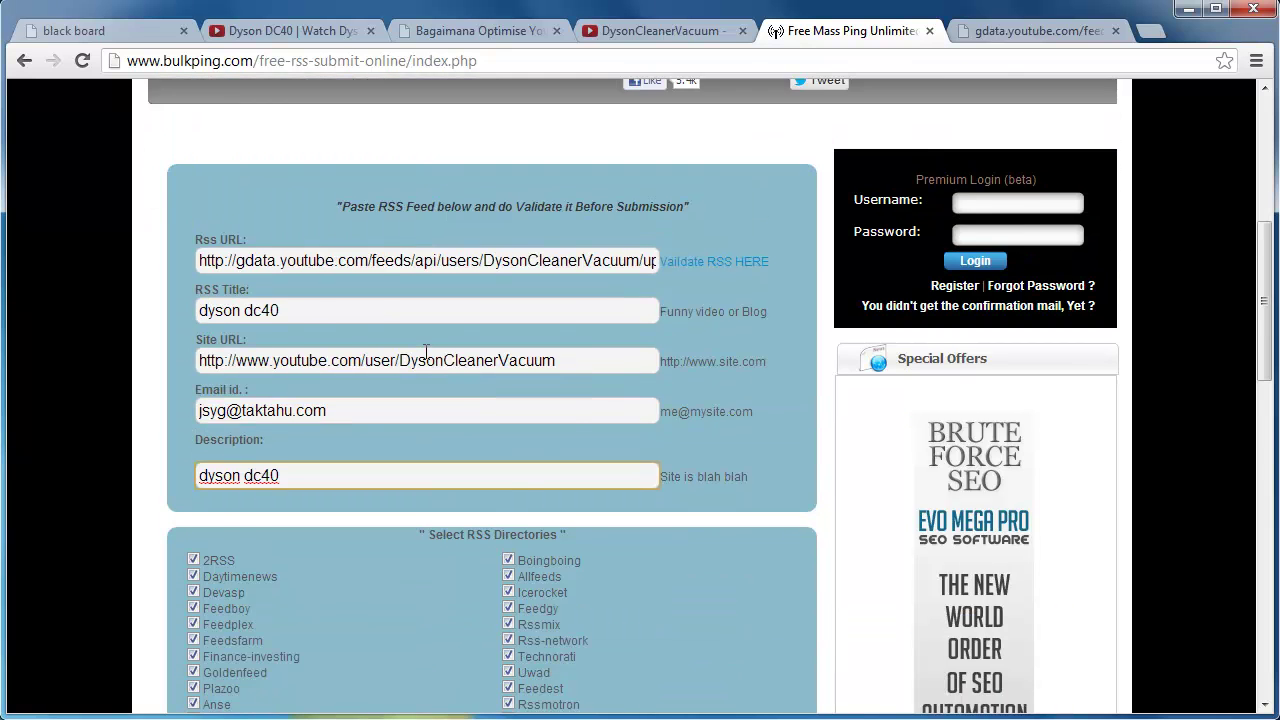
pyautogui.scroll(-1, 428, 390)
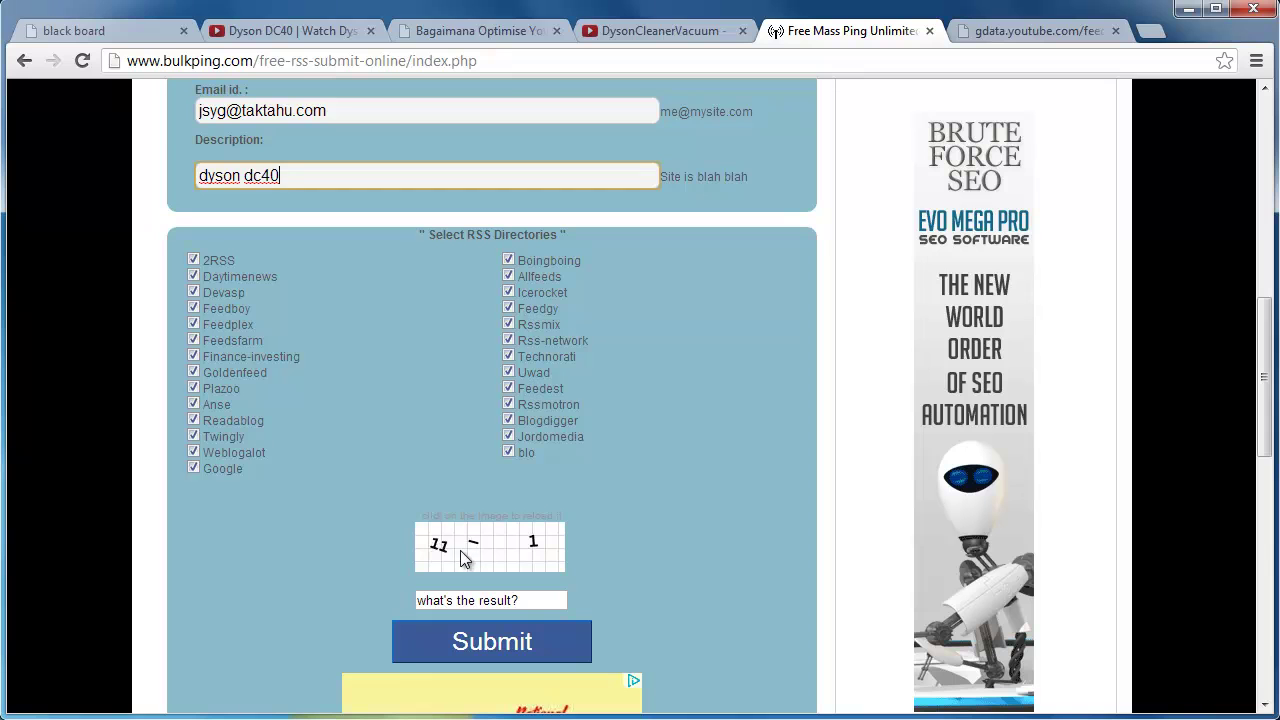
# Answer the captcha with 10, submit the feed, and check the directory results.
pyautogui.click(530, 600)
pyautogui.moveTo(530, 600); pyautogui.dragTo(394, 601)
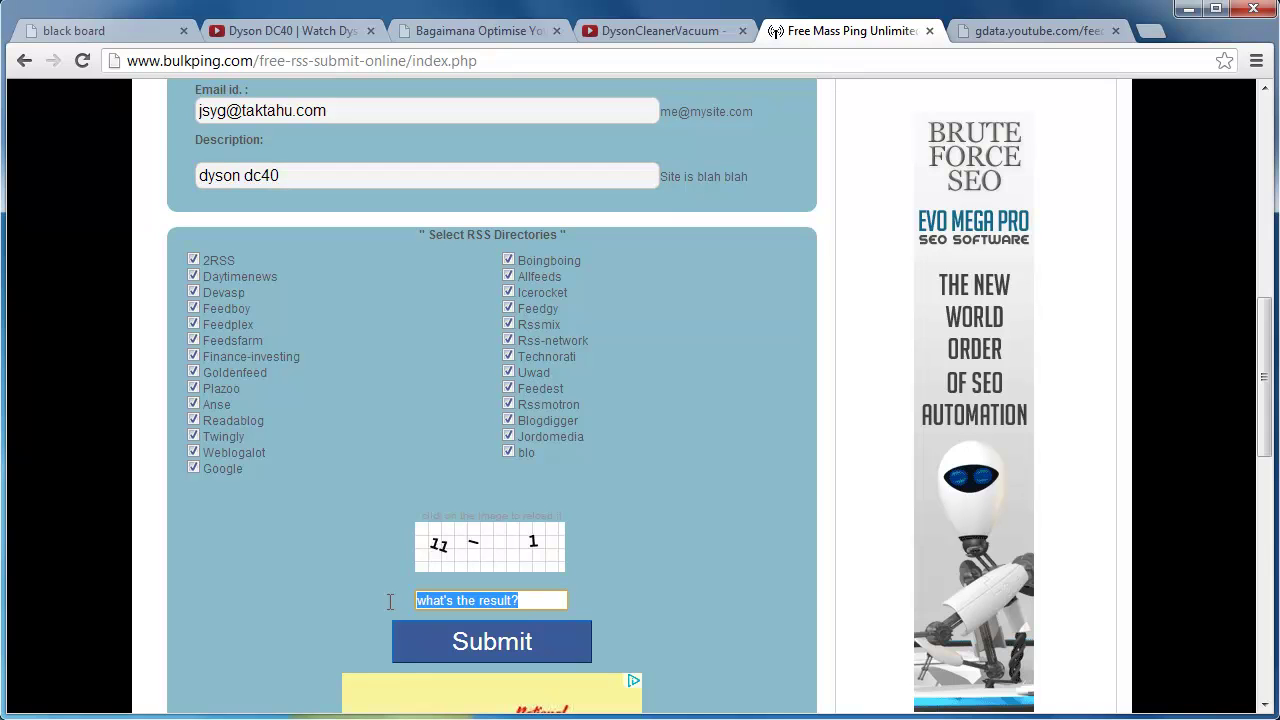
pyautogui.write('10')
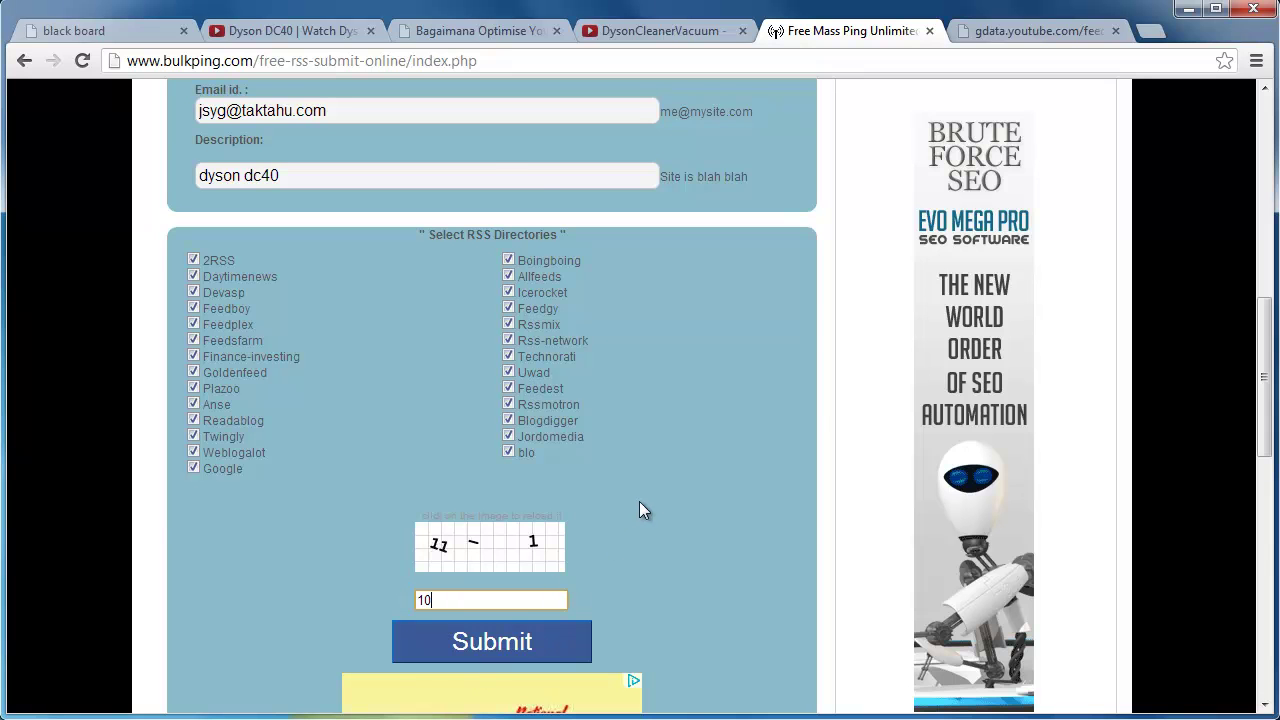
pyautogui.scroll(3, 615, 560)
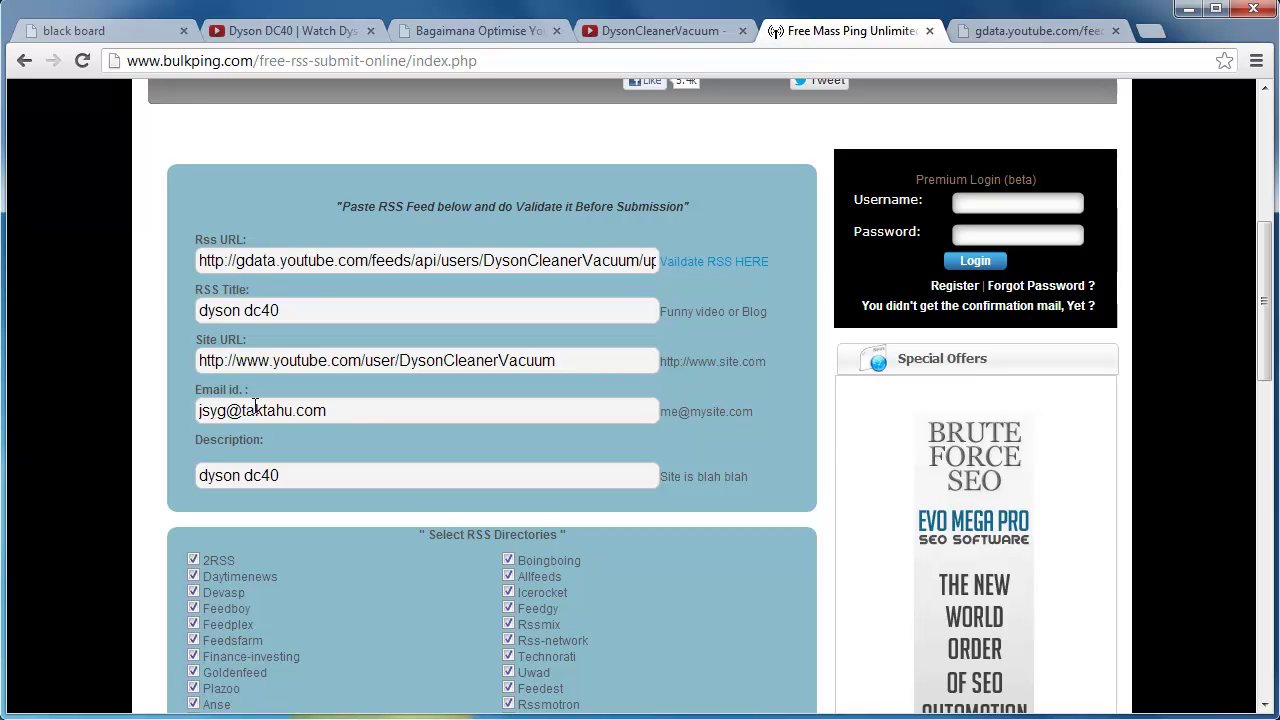
pyautogui.scroll(-3, 354, 553)
pyautogui.click(503, 640)
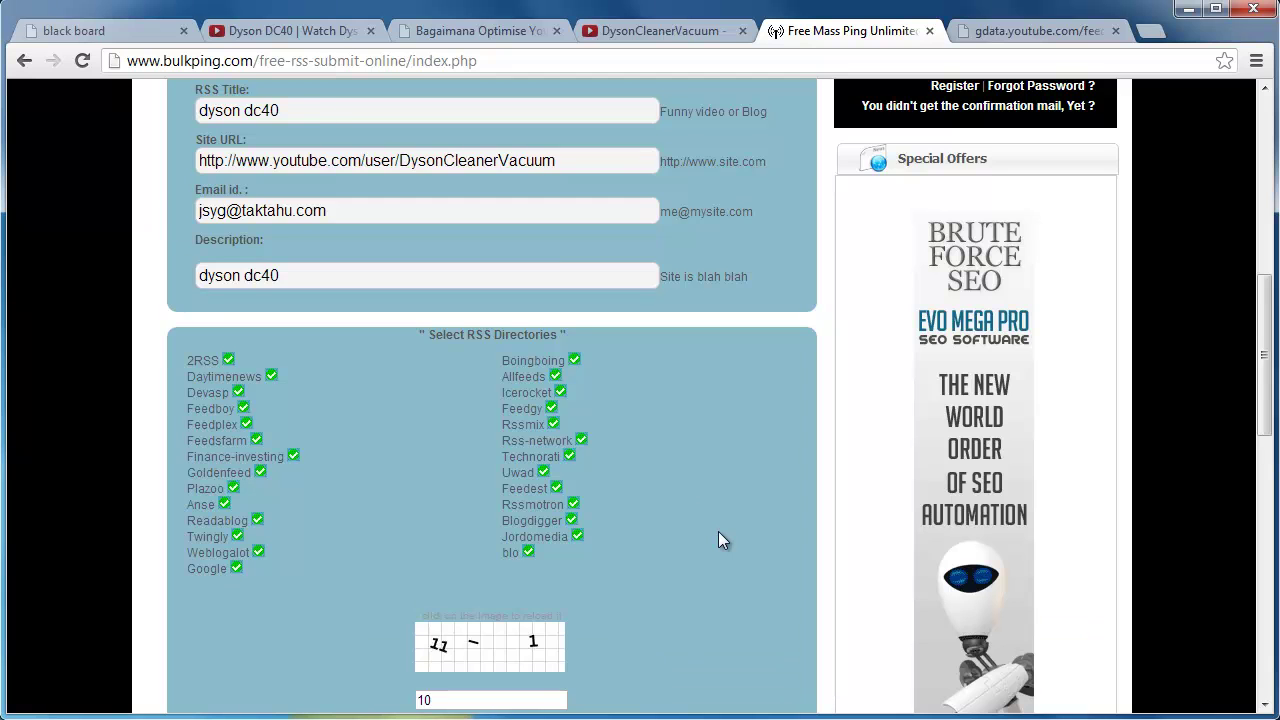
pyautogui.scroll(3, 718, 533)
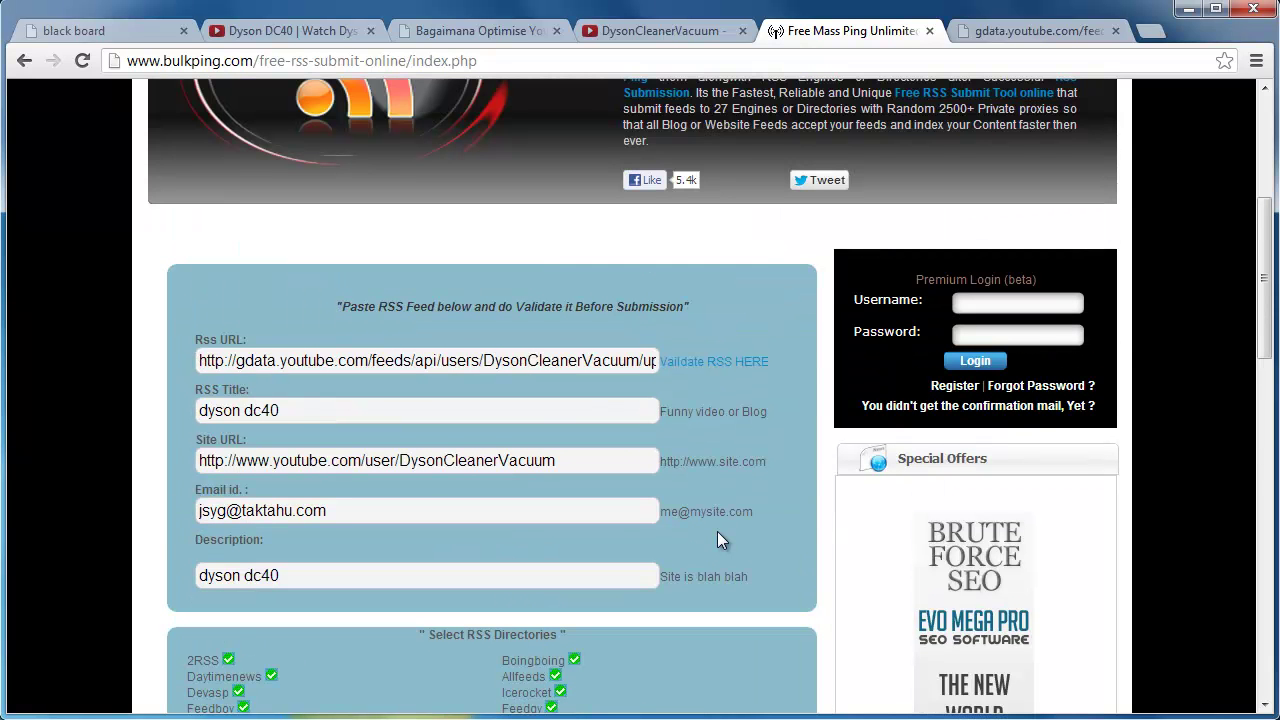
pyautogui.scroll(-2, 717, 541)
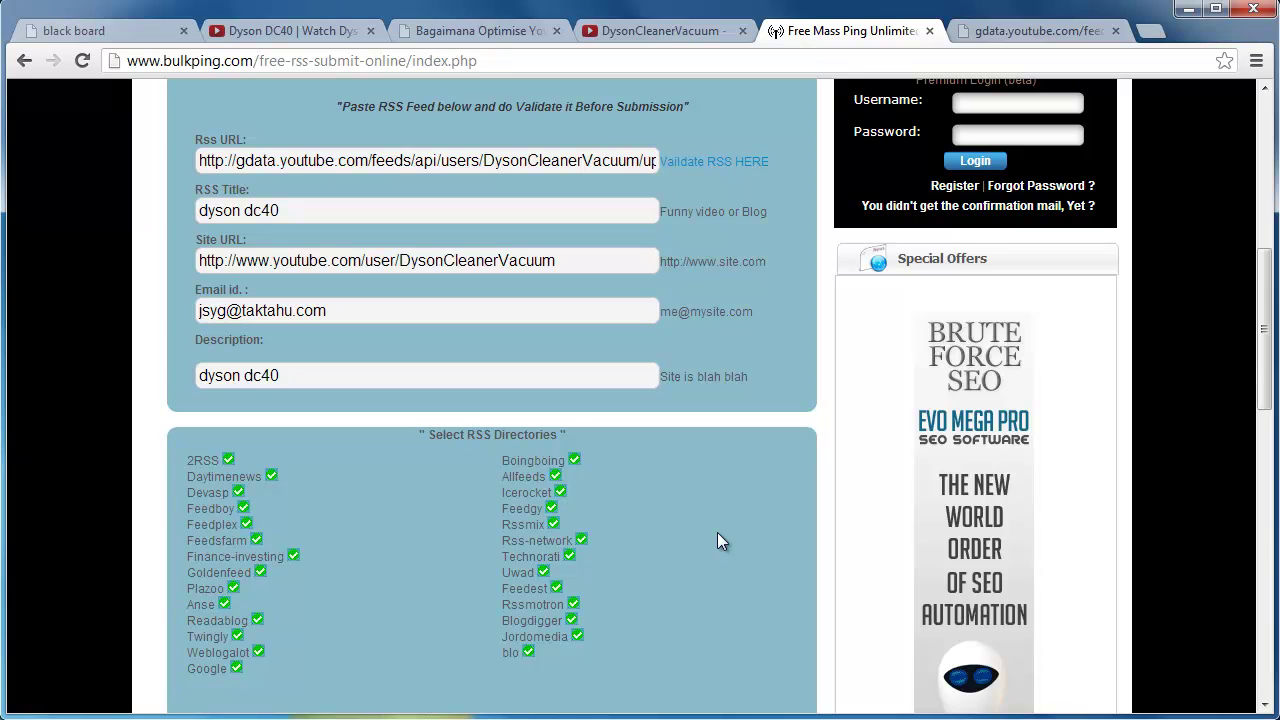
# Return to the Dyson DC40 video page and focus its web address.
pyautogui.click(688, 37)
pyautogui.click(287, 31)
pyautogui.click(318, 64)
pyautogui.scroll(2, 451, 214)
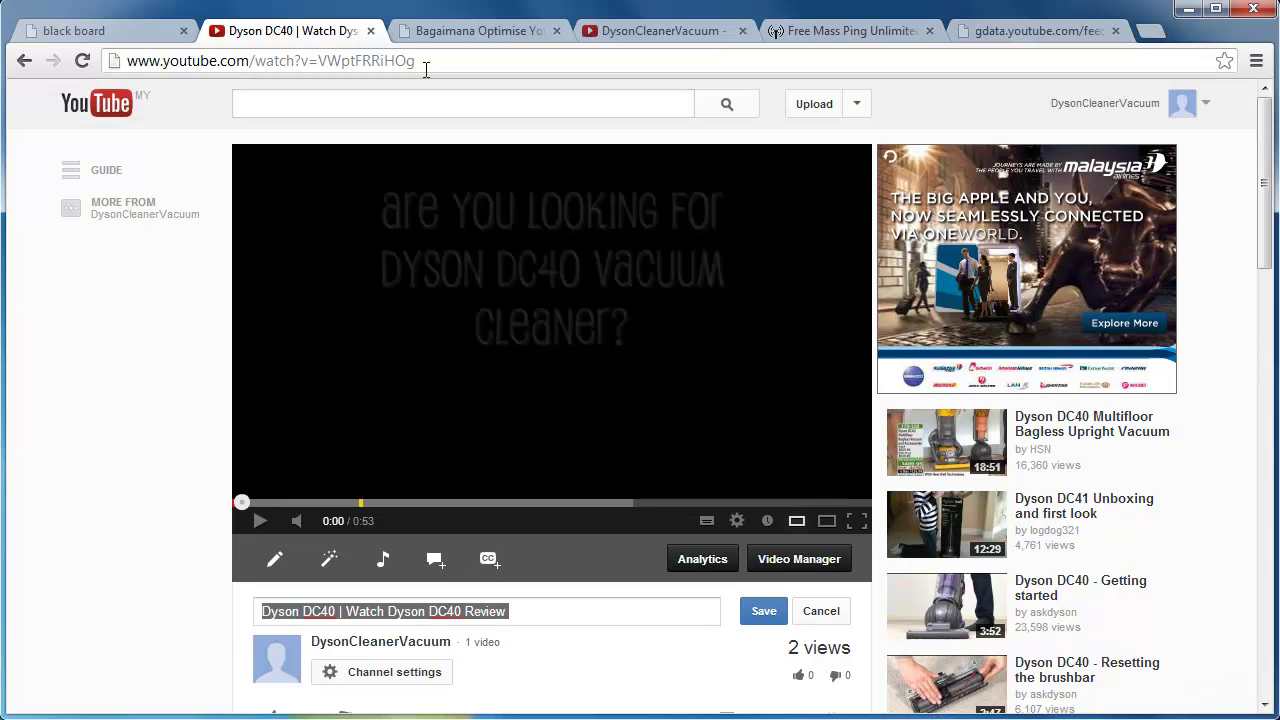
# Copy the Dyson DC40 video's web address.
pyautogui.moveTo(424, 62); pyautogui.dragTo(148, 62)
pyautogui.rightClick(183, 68)
pyautogui.click(214, 122)
# Search Google for the video address in a new tab, then return to the blackboard page.
pyautogui.click(1152, 32)
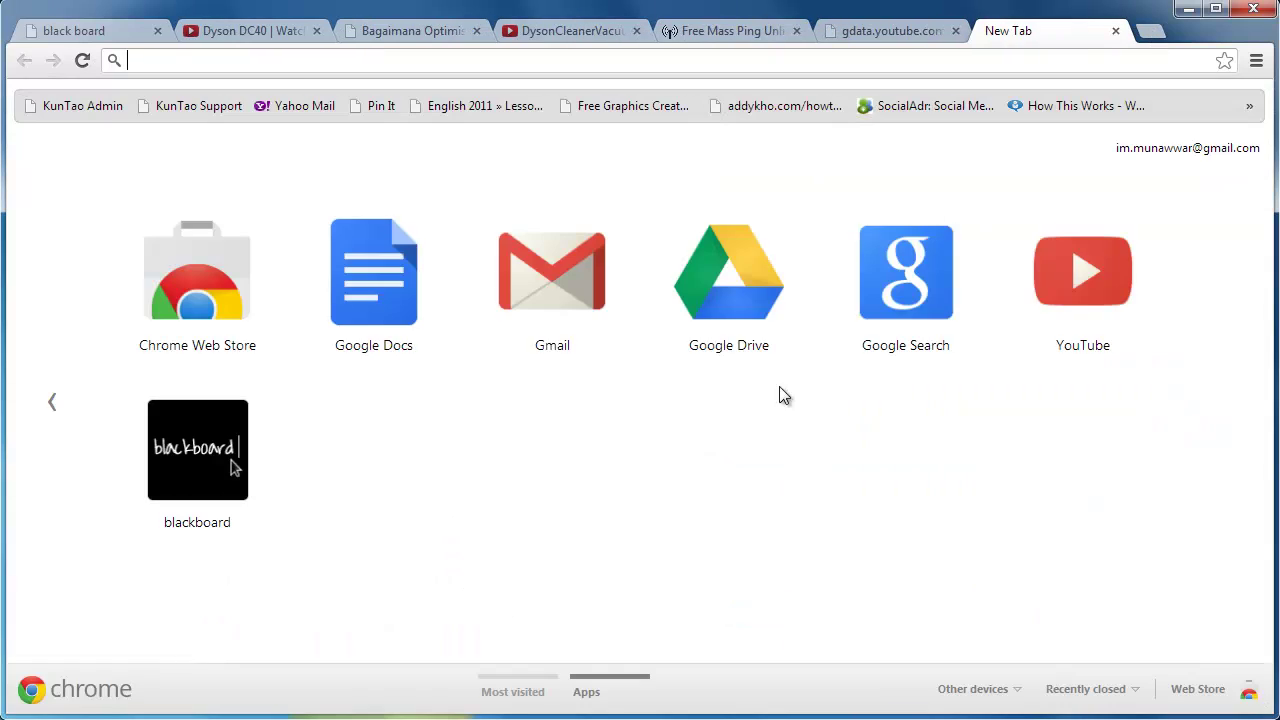
pyautogui.click(946, 308)
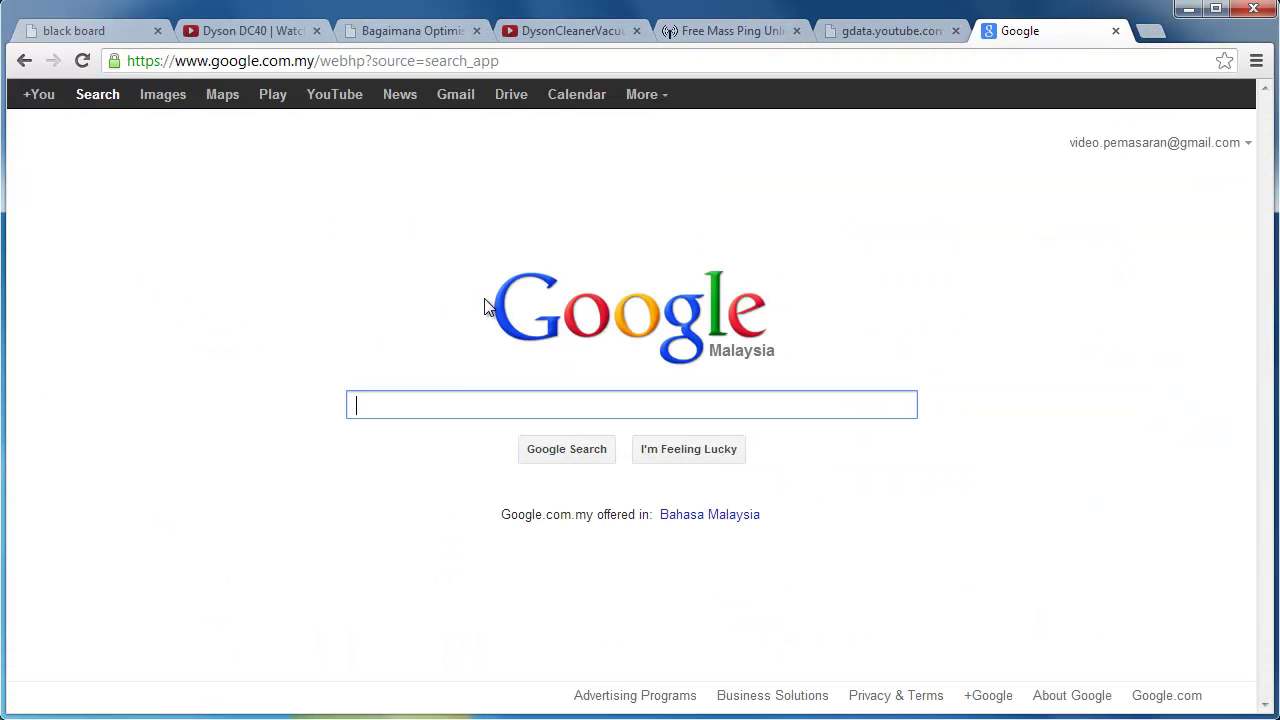
pyautogui.rightClick(461, 399)
pyautogui.click(505, 506)
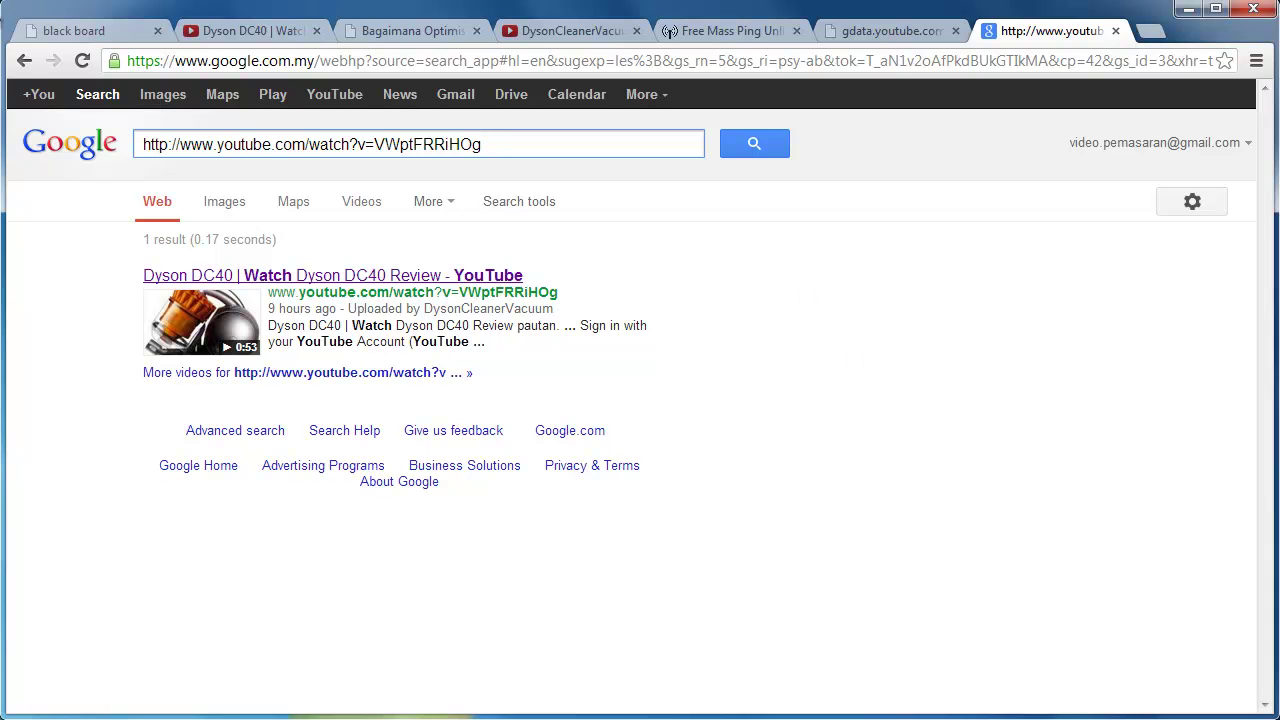
pyautogui.click(100, 31)
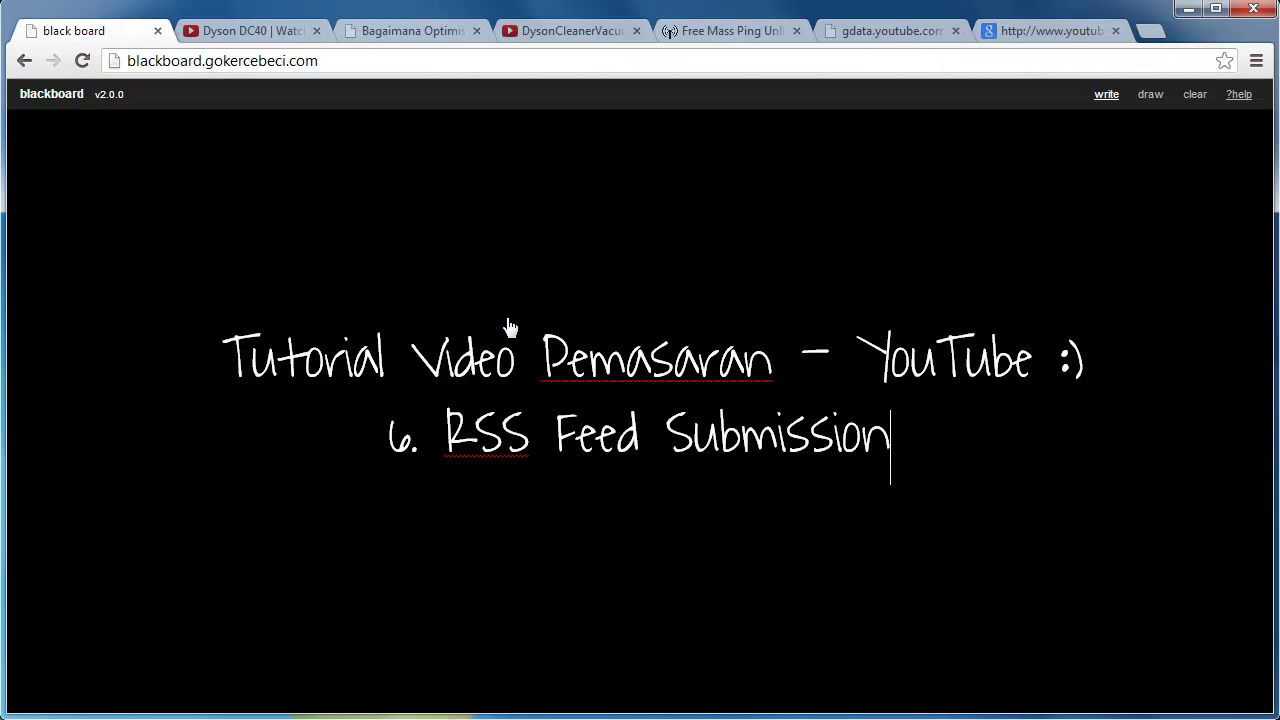